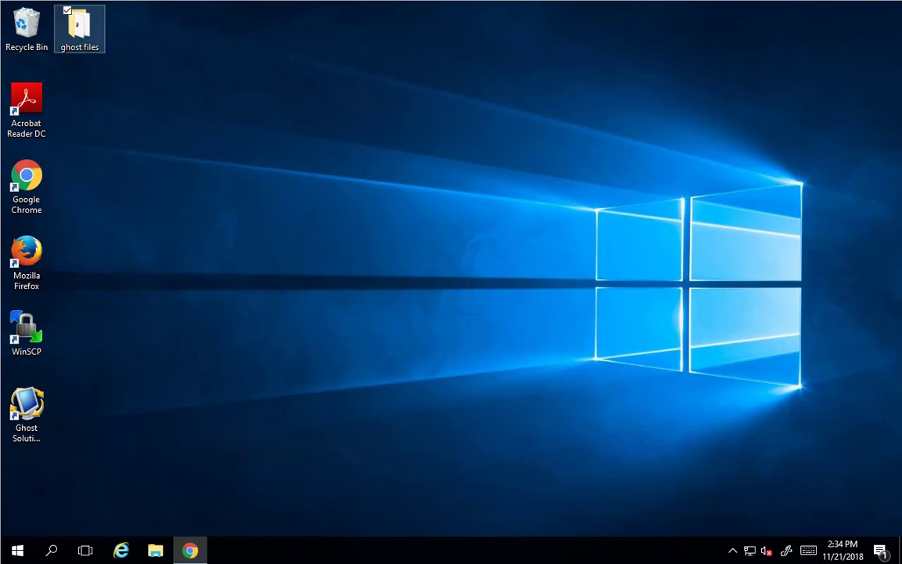
# - Rerun the windows 10 adk search and download ADK for Windows 10, version 1803 from Microsoft's ADK page
pyautogui.click(194, 552)
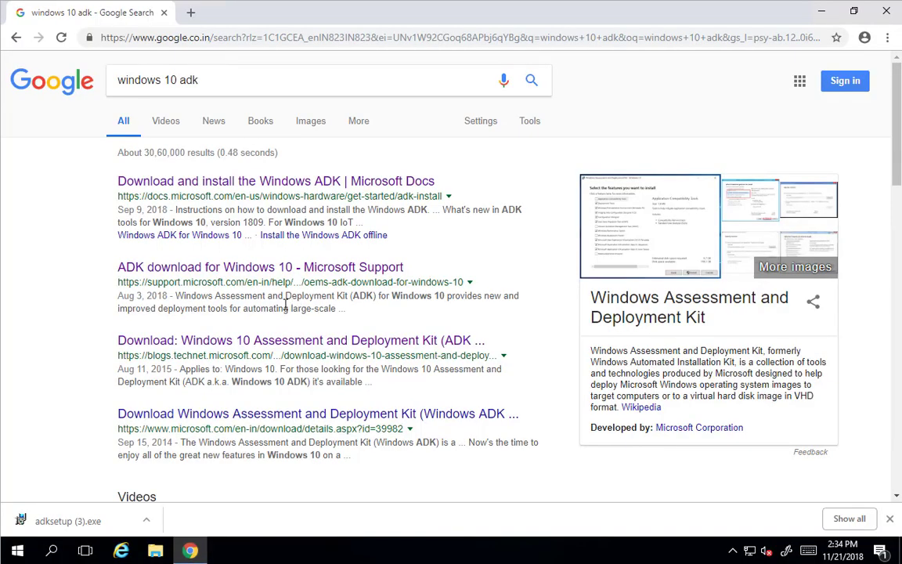
pyautogui.click(244, 85)
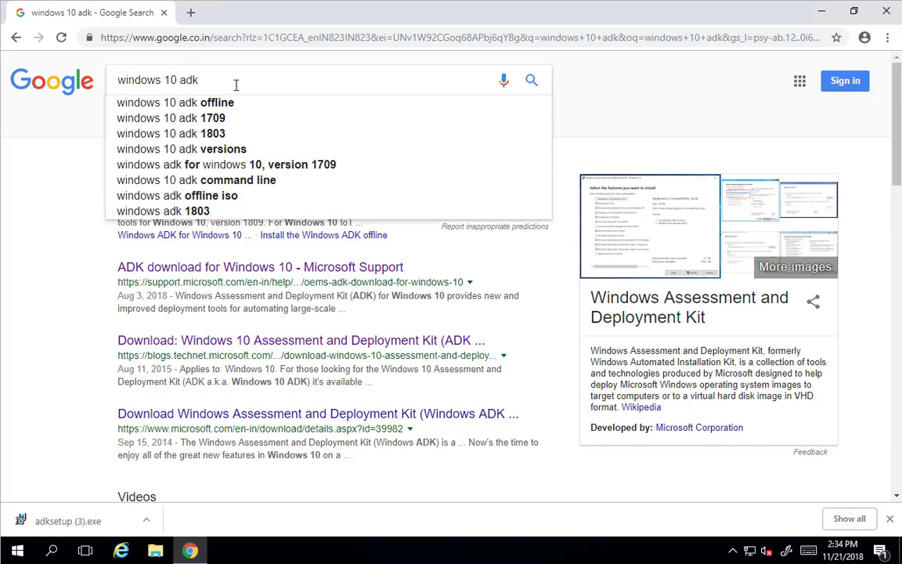
pyautogui.press('Return')
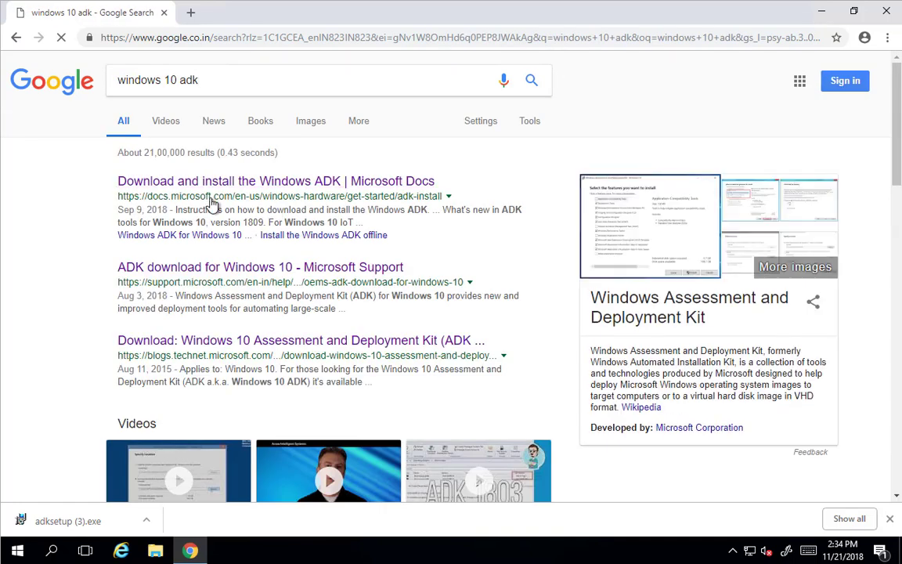
pyautogui.click(208, 184)
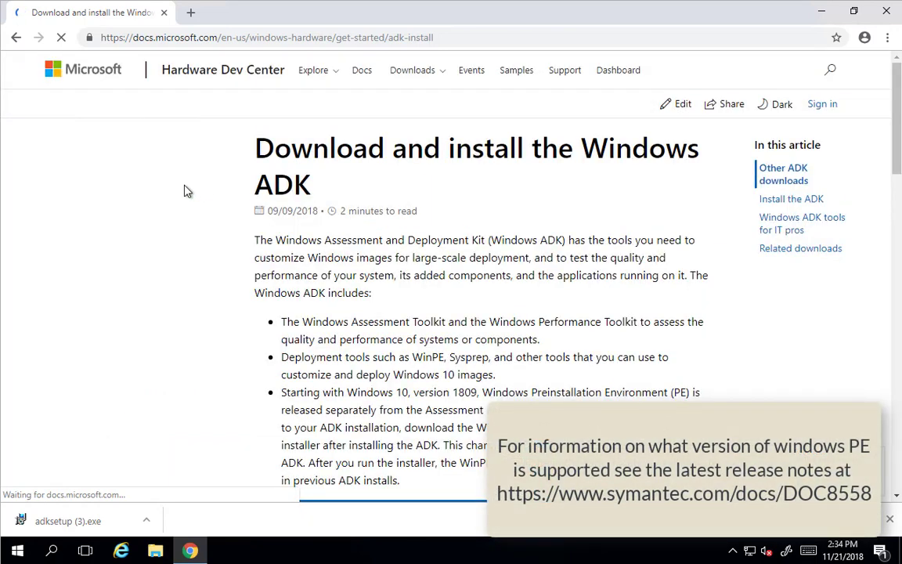
pyautogui.scroll(-2, 180, 209)
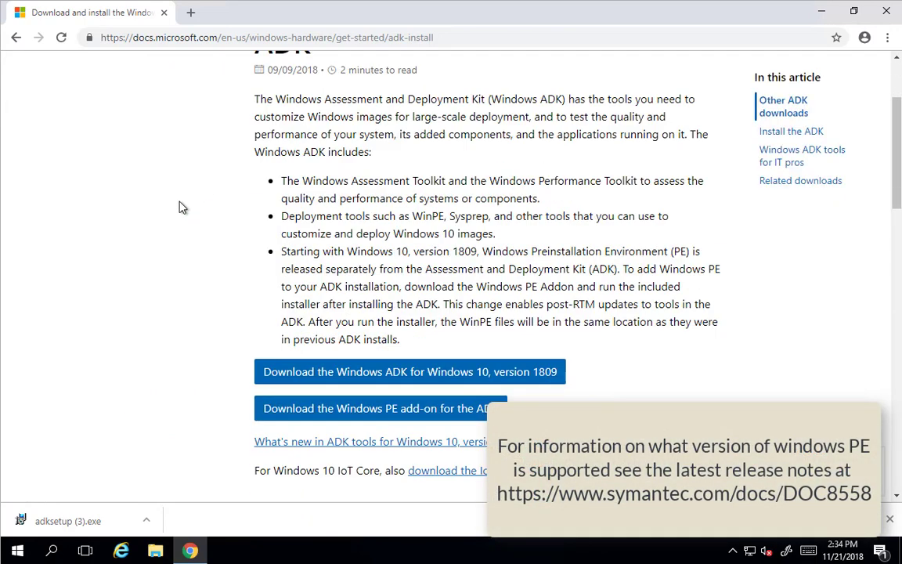
pyautogui.scroll(-1, 180, 208)
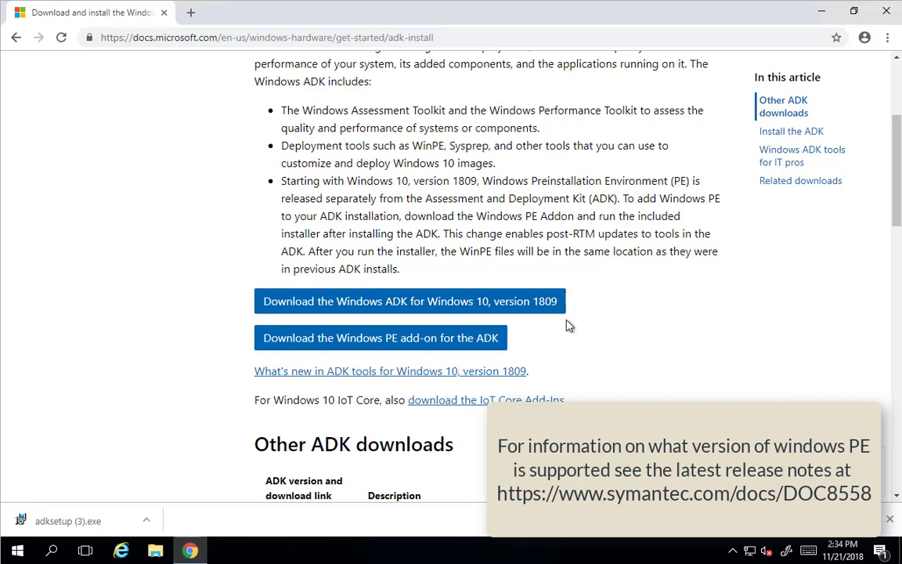
pyautogui.scroll(-3, 578, 326)
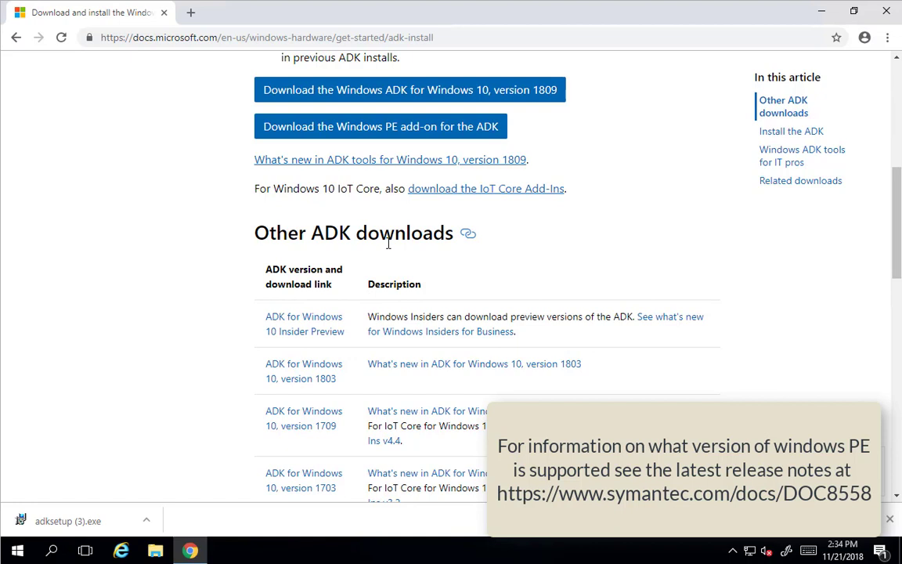
pyautogui.click(295, 385)
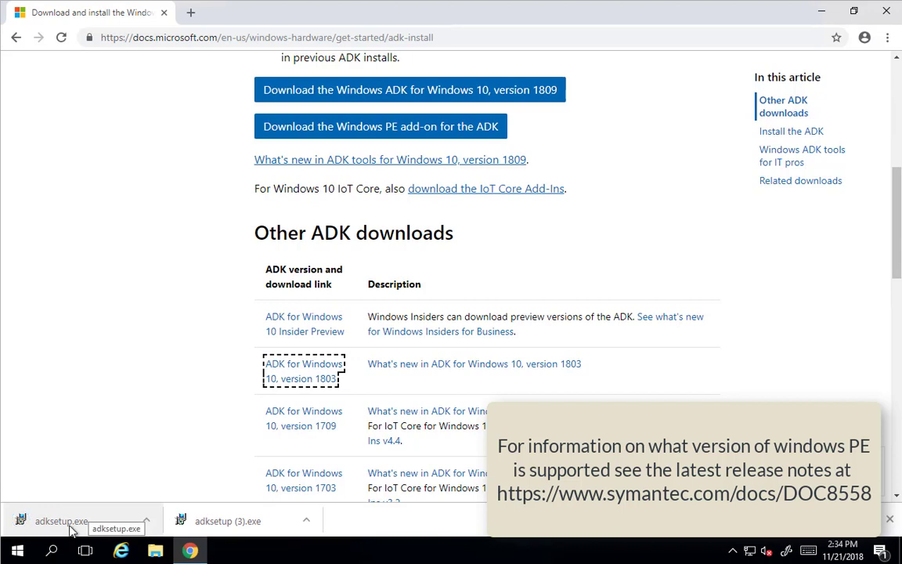
# - Run adksetup.exe, keep the default install path and decline sending anonymous usage data
pyautogui.click(69, 528)
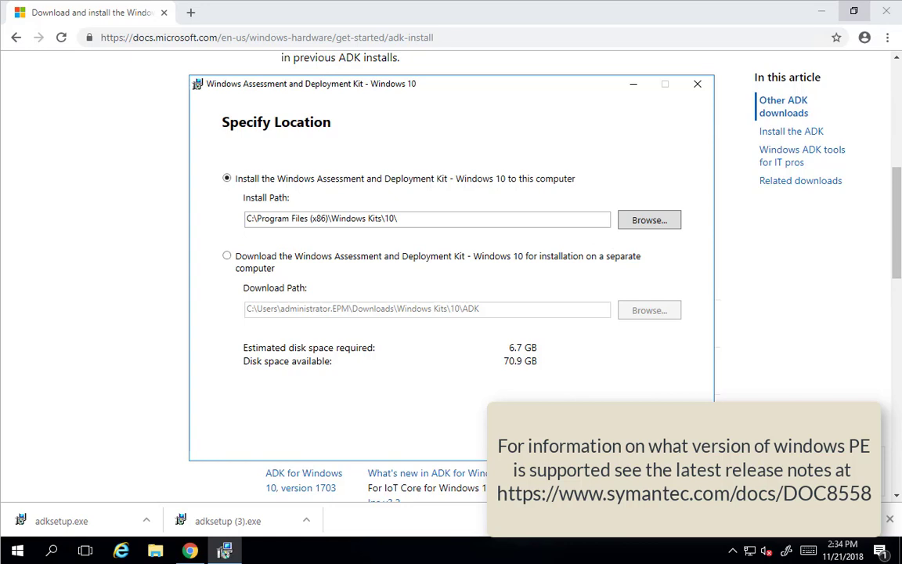
pyautogui.press('Return')
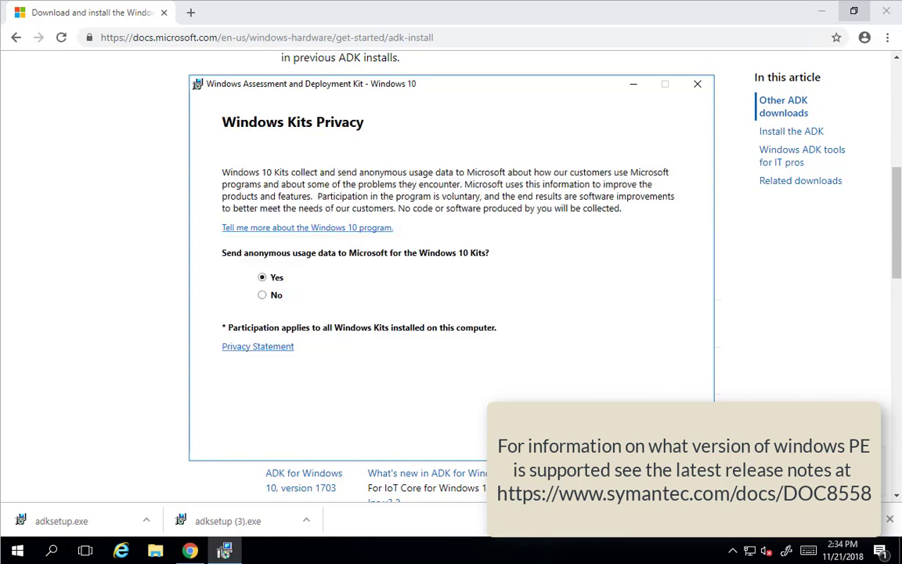
pyautogui.click(276, 295)
pyautogui.press('Return')
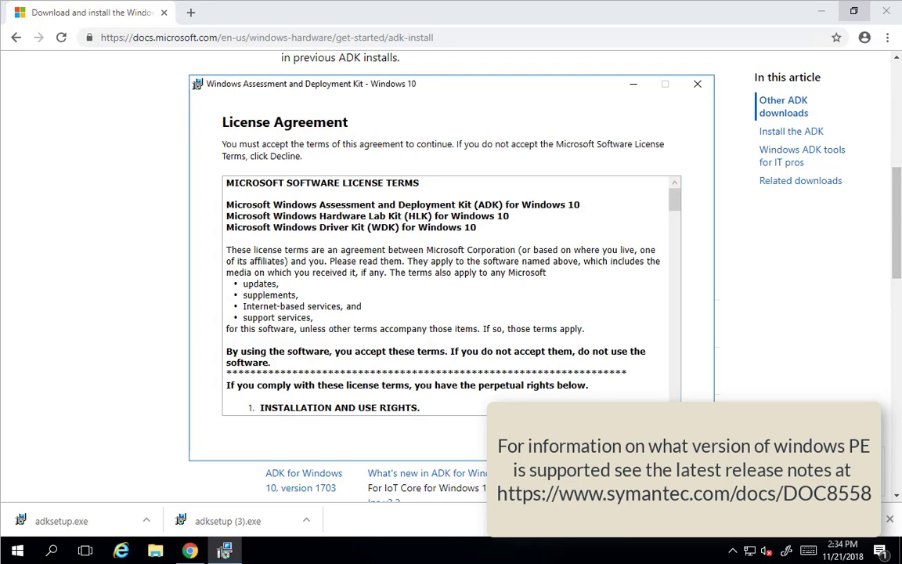
# - Accept the licence, keep only Deployment Tools and Windows PE selected, and install them
pyautogui.press('Return')
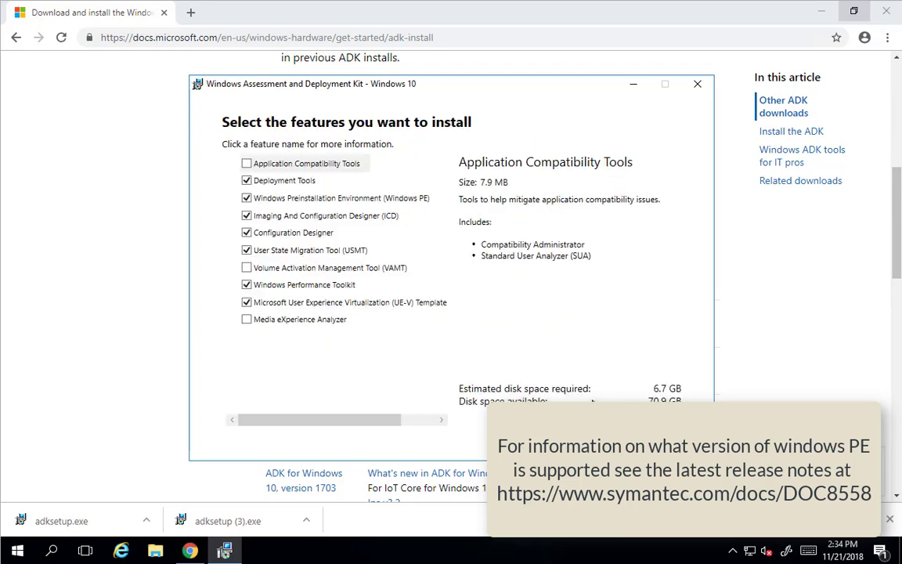
pyautogui.click(247, 216)
pyautogui.click(247, 233)
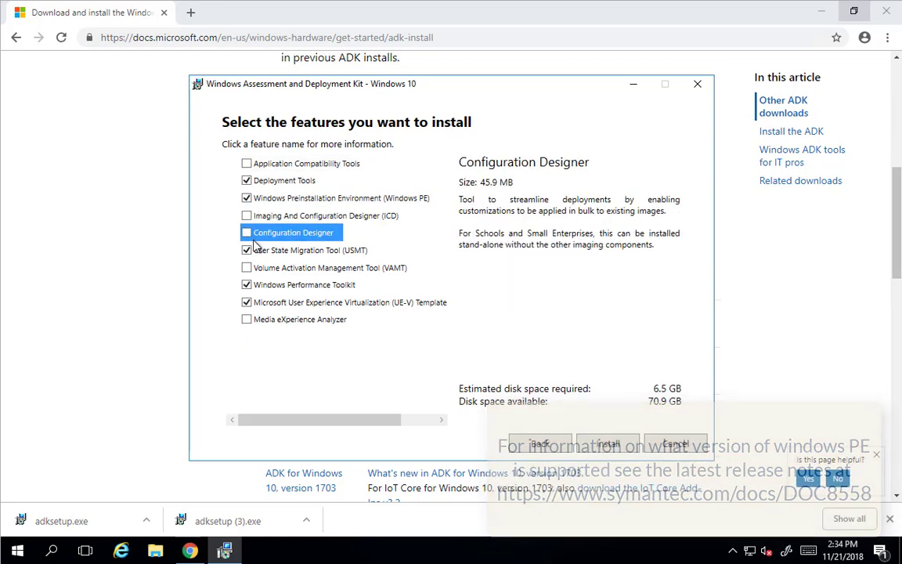
pyautogui.click(246, 250)
pyautogui.click(246, 285)
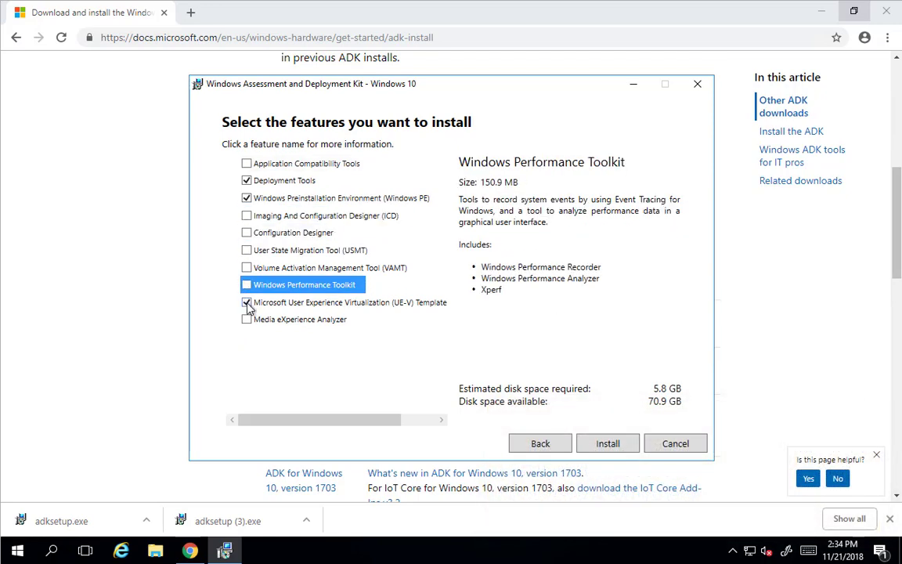
pyautogui.click(247, 302)
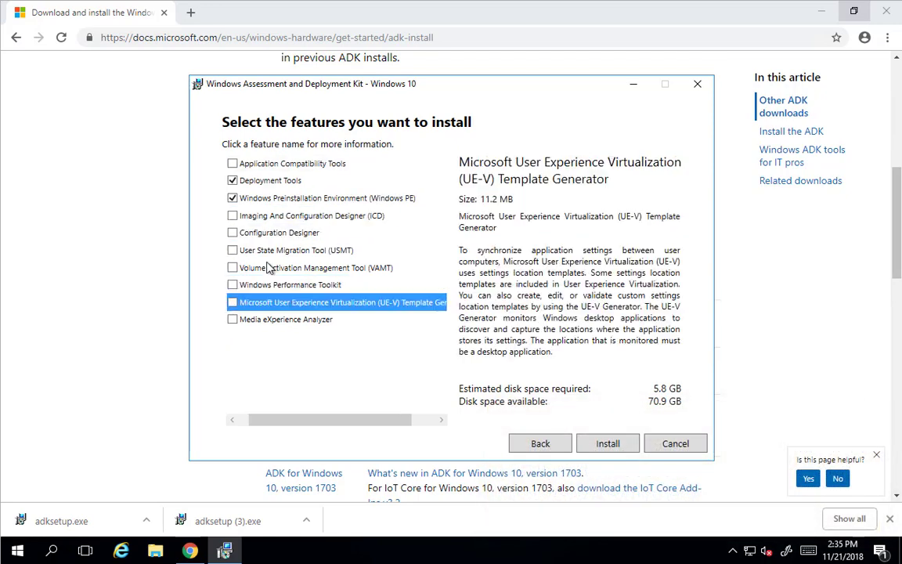
pyautogui.click(286, 199)
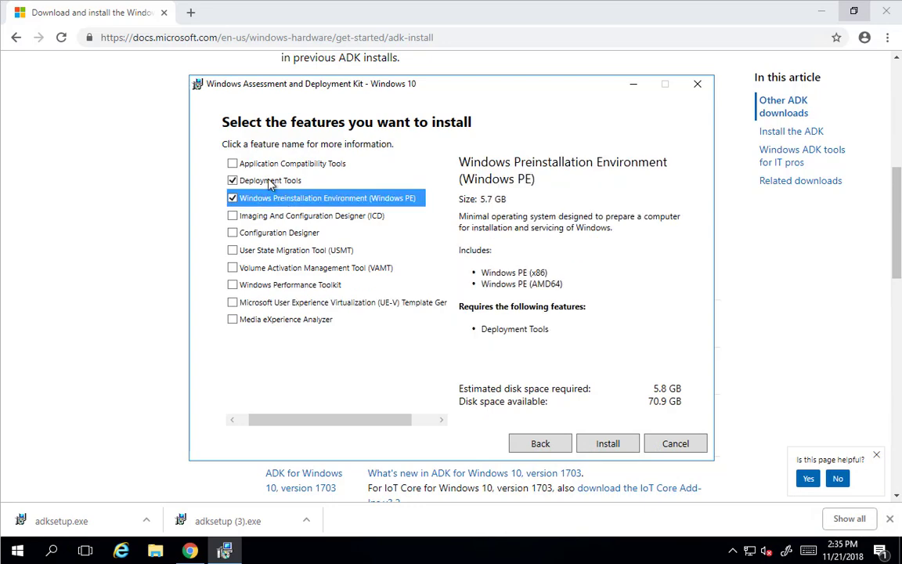
pyautogui.click(233, 180)
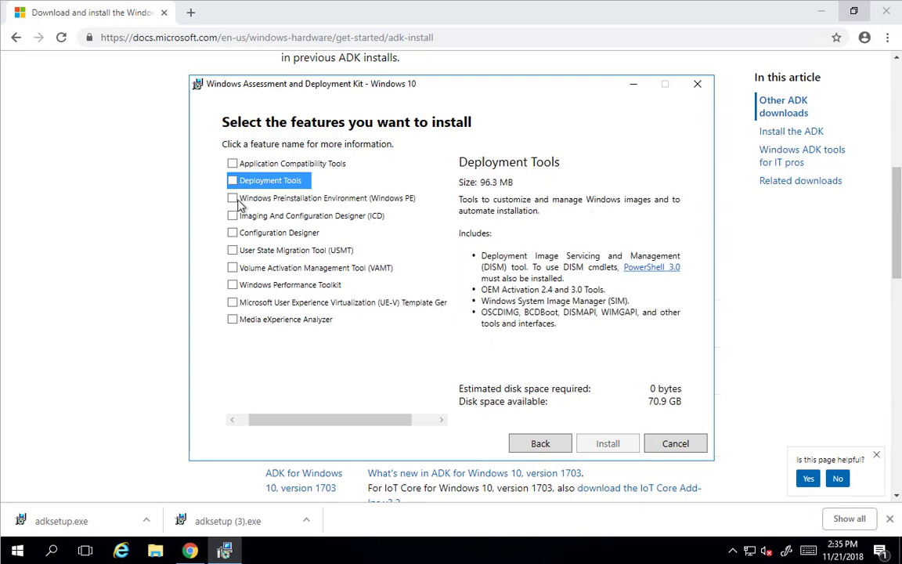
pyautogui.click(232, 199)
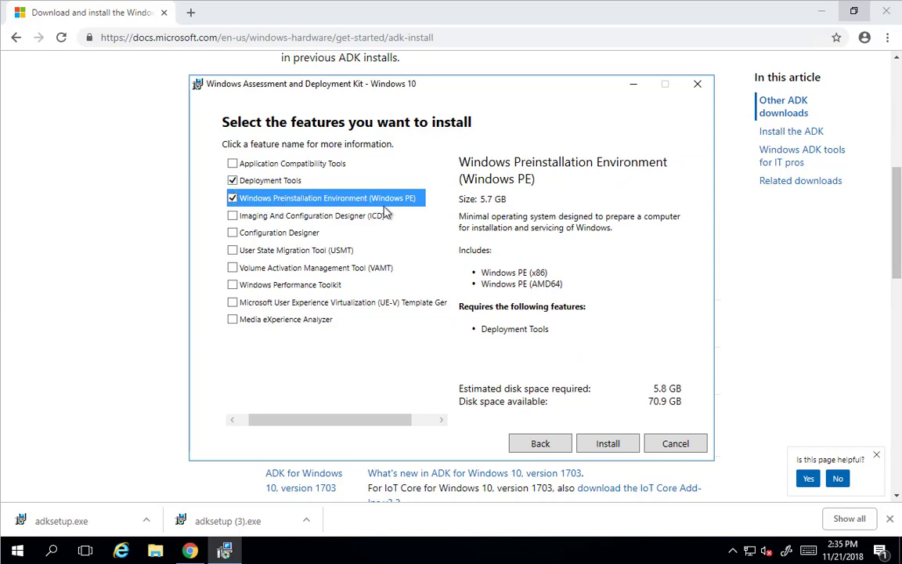
pyautogui.click(613, 447)
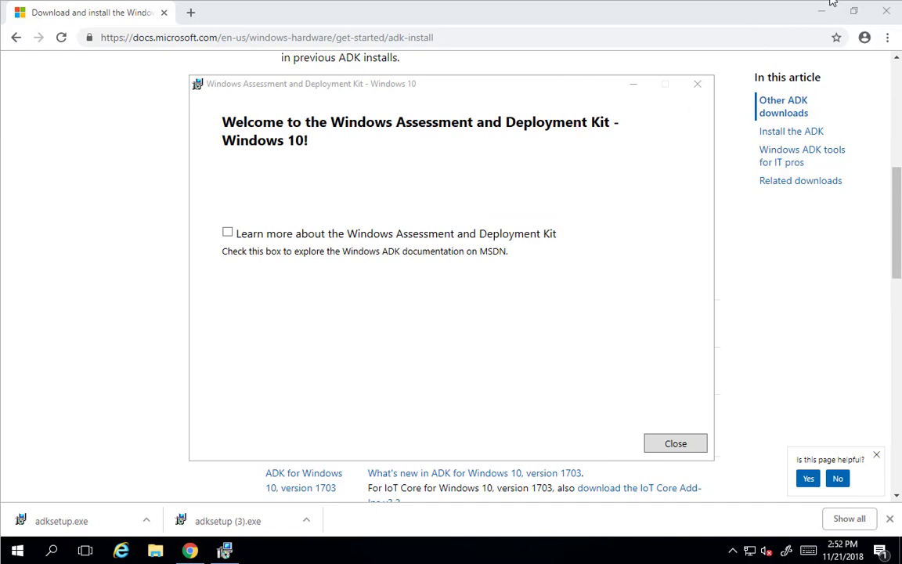
# - Close the finished ADK installer and the Chrome window
pyautogui.click(671, 444)
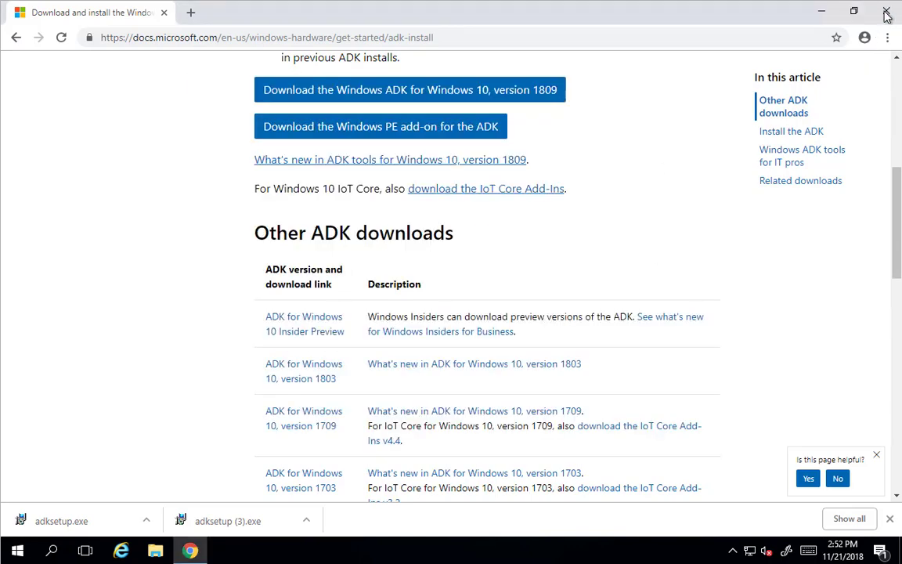
pyautogui.hotkey('alt', 'F4')
# - Launch Ghost Solution Suite Console and go straight to the Boot Disk Creator interface
pyautogui.doubleClick(51, 400)
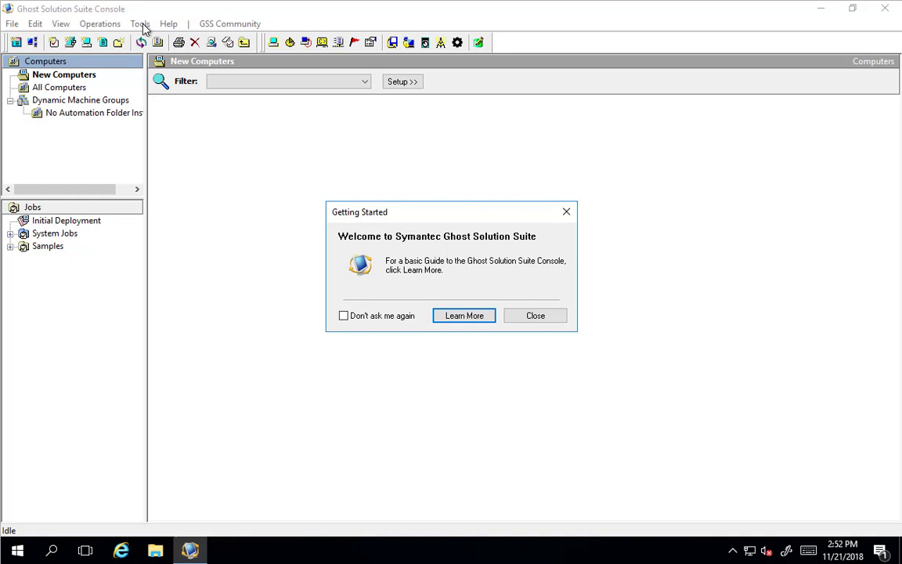
pyautogui.click(542, 317)
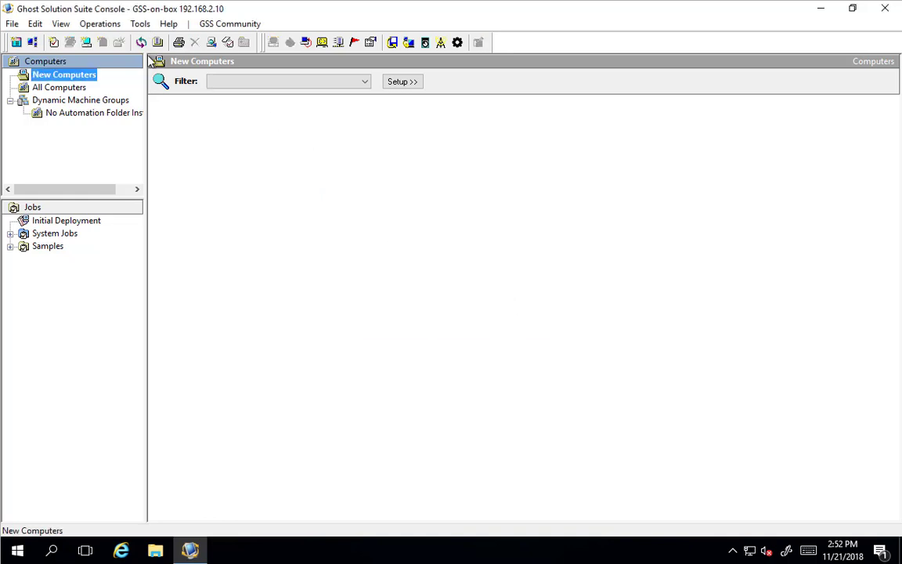
pyautogui.click(140, 24)
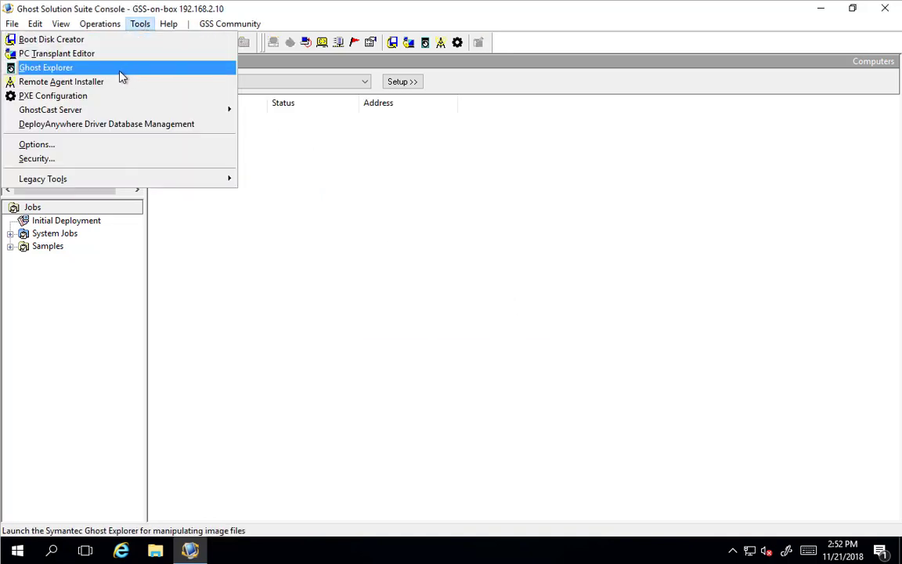
pyautogui.click(110, 43)
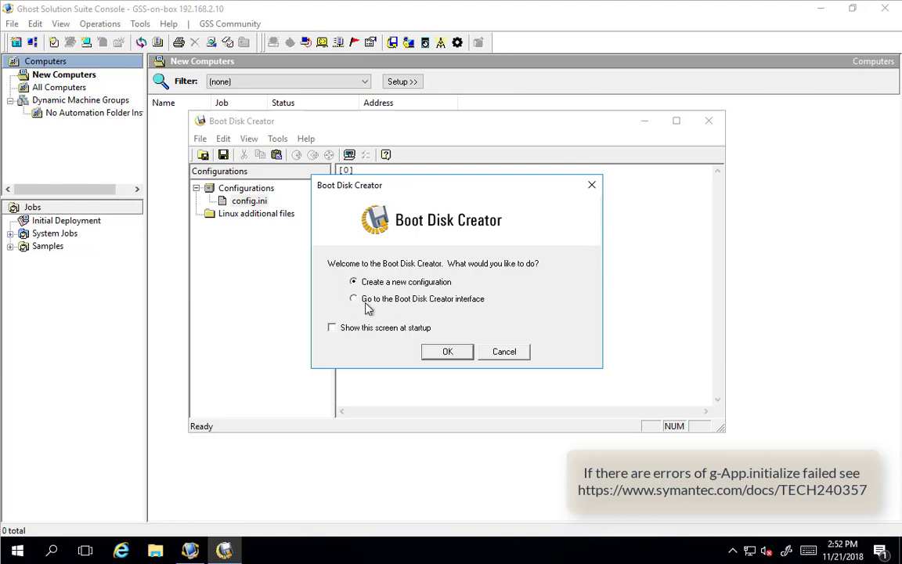
pyautogui.click(354, 300)
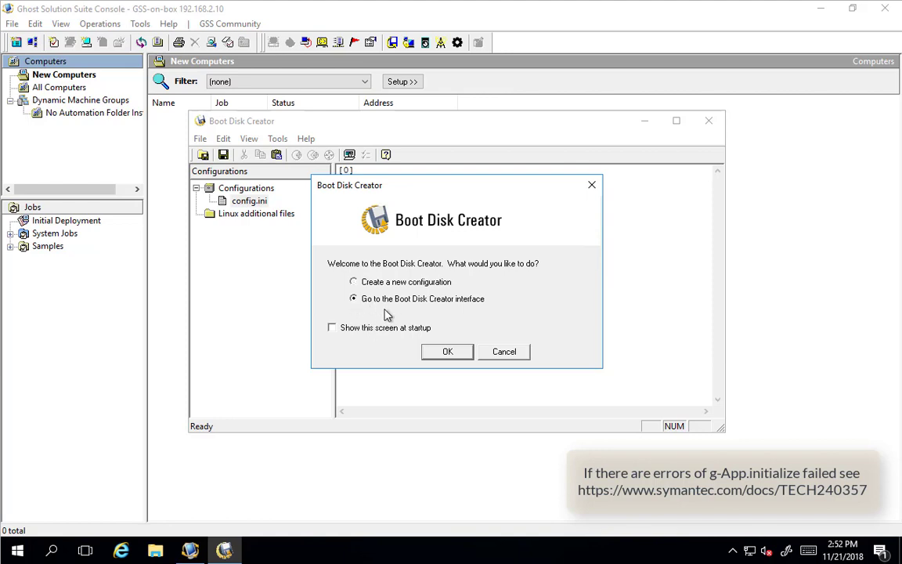
pyautogui.click(448, 354)
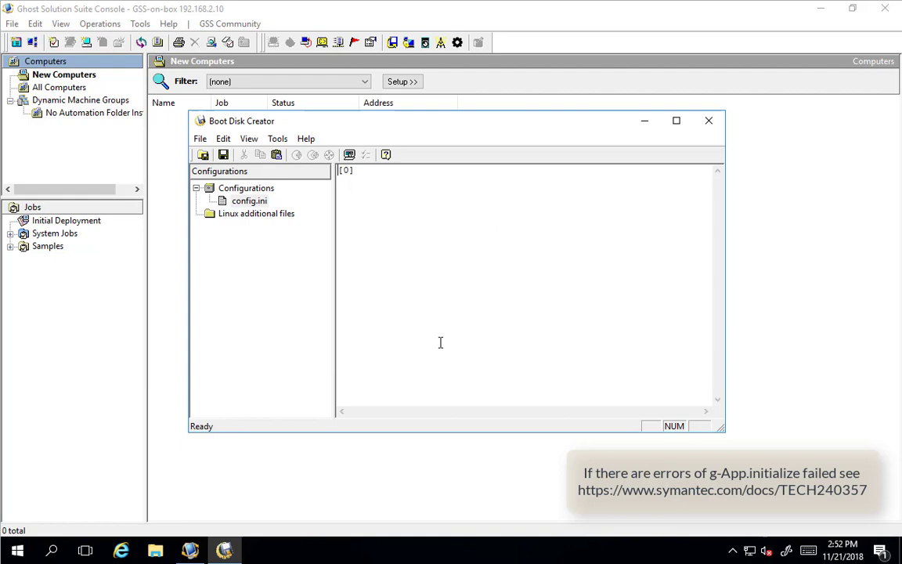
pyautogui.click(277, 140)
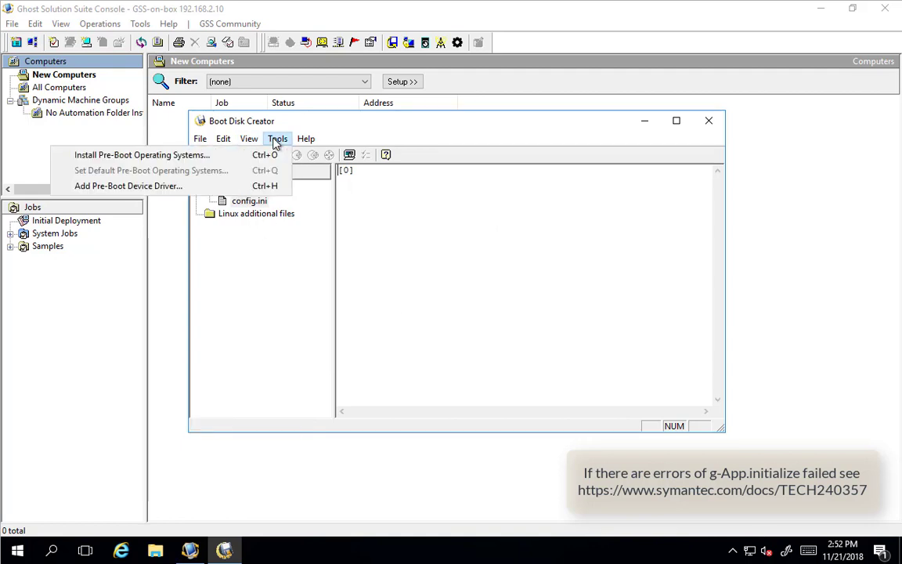
# - Start a pre-boot OS install, browse to BDCgpl_6.9.10146.frm for LinuxPE X64, then abandon it
pyautogui.click(267, 155)
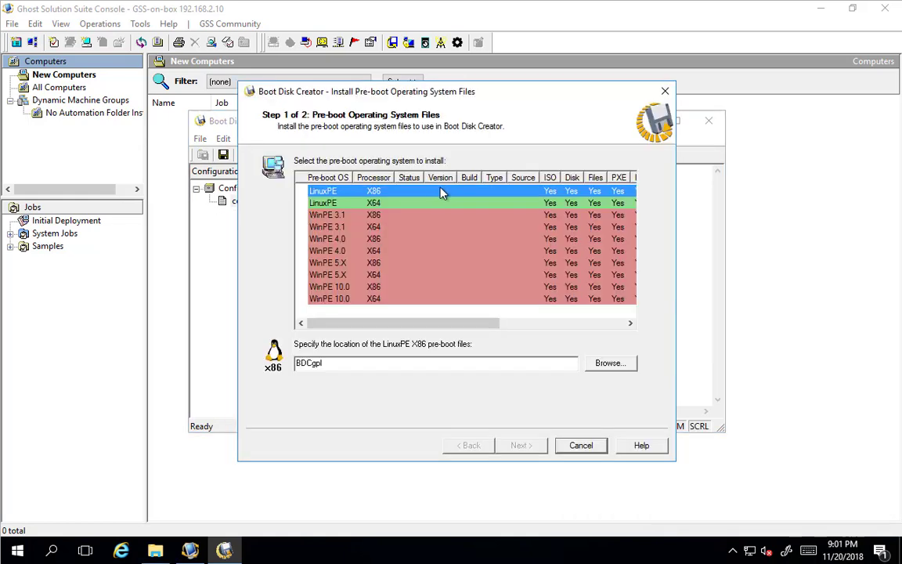
pyautogui.click(364, 204)
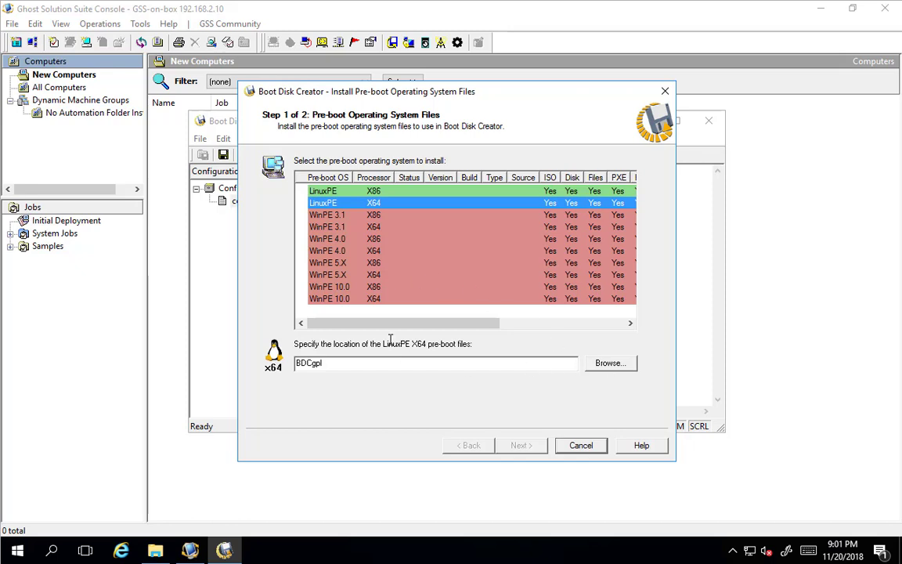
pyautogui.click(613, 364)
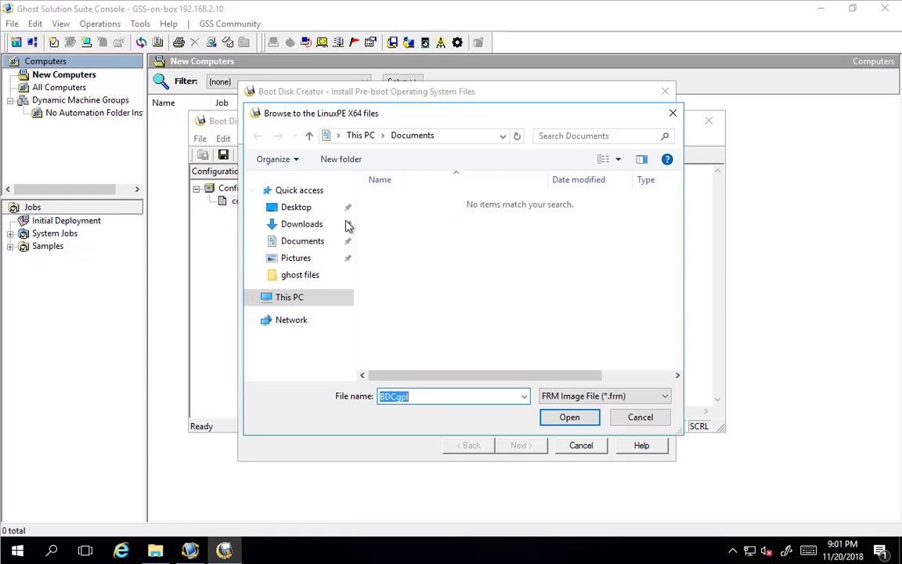
pyautogui.click(297, 208)
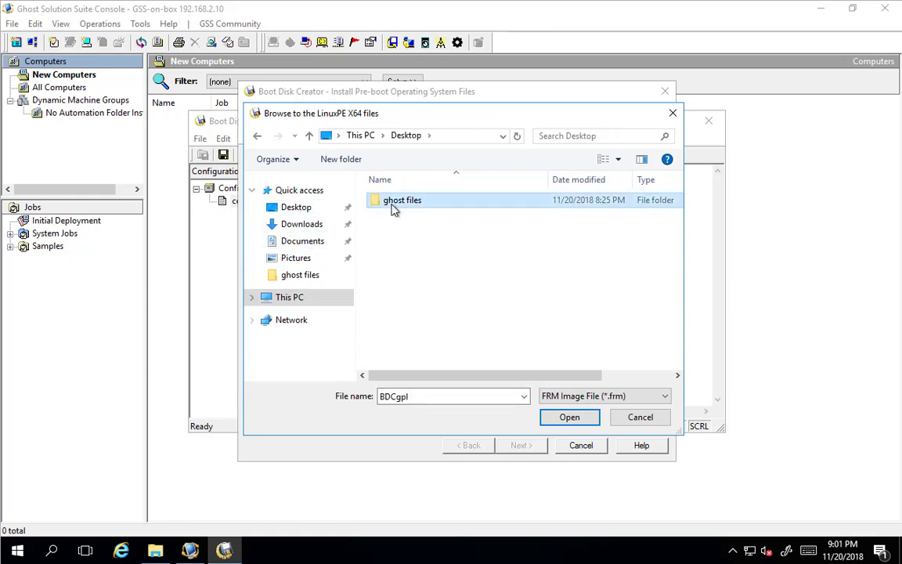
pyautogui.doubleClick(392, 205)
pyautogui.click(394, 209)
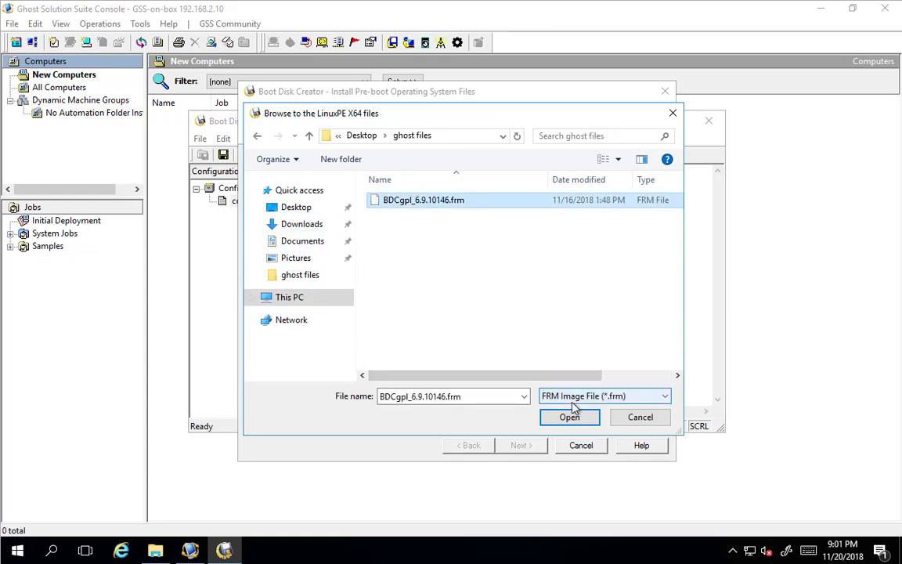
pyautogui.click(653, 419)
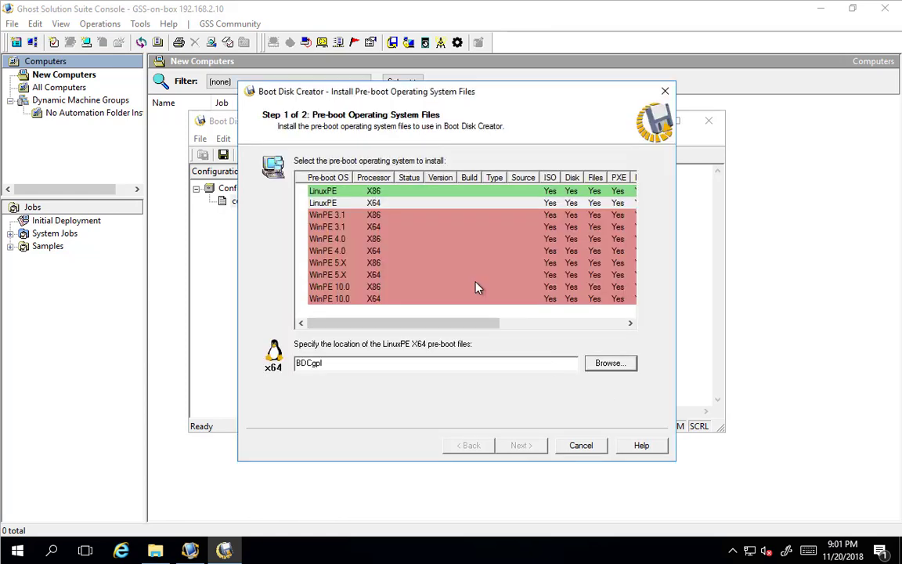
# - Install LinuxPE X86 from Desktop\ghost files\BDCgpl_6.9.10146.frm
pyautogui.click(373, 190)
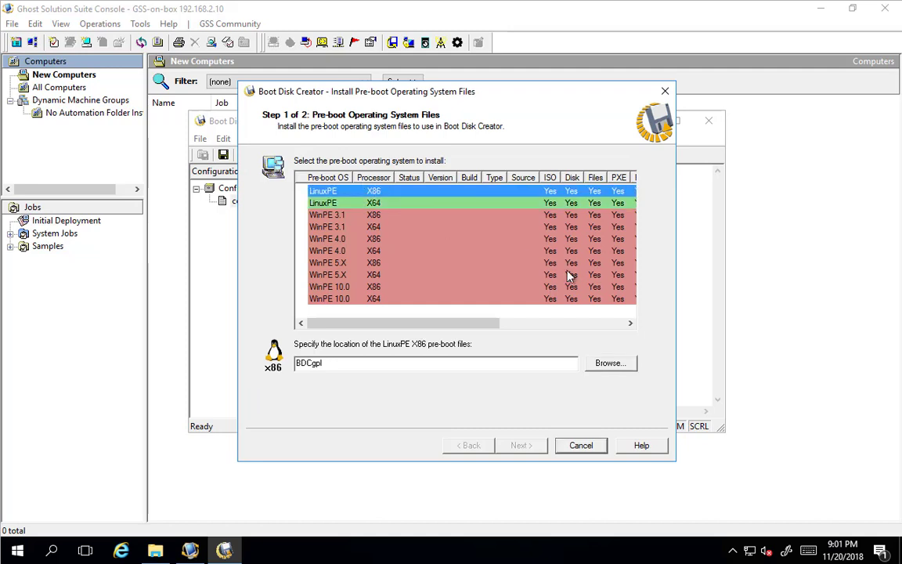
pyautogui.click(618, 366)
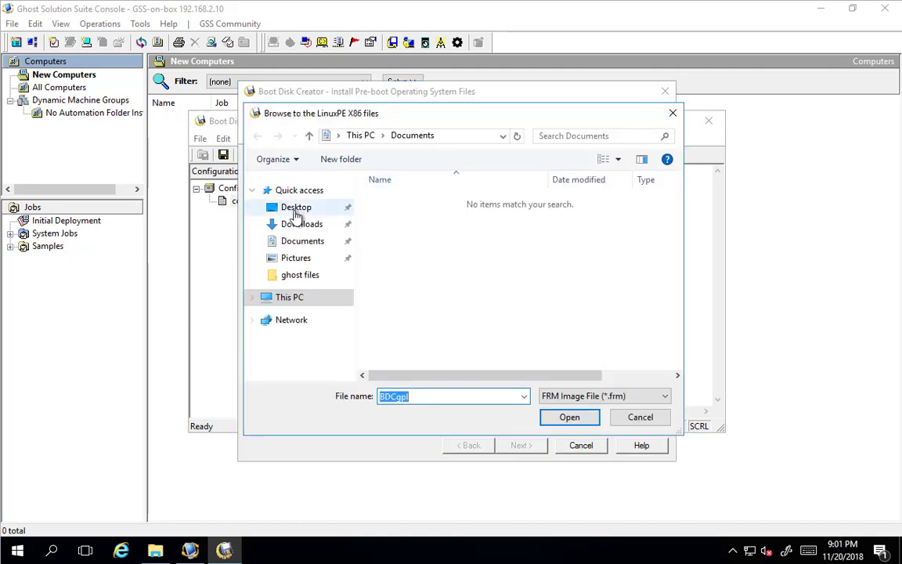
pyautogui.click(296, 209)
pyautogui.doubleClick(415, 205)
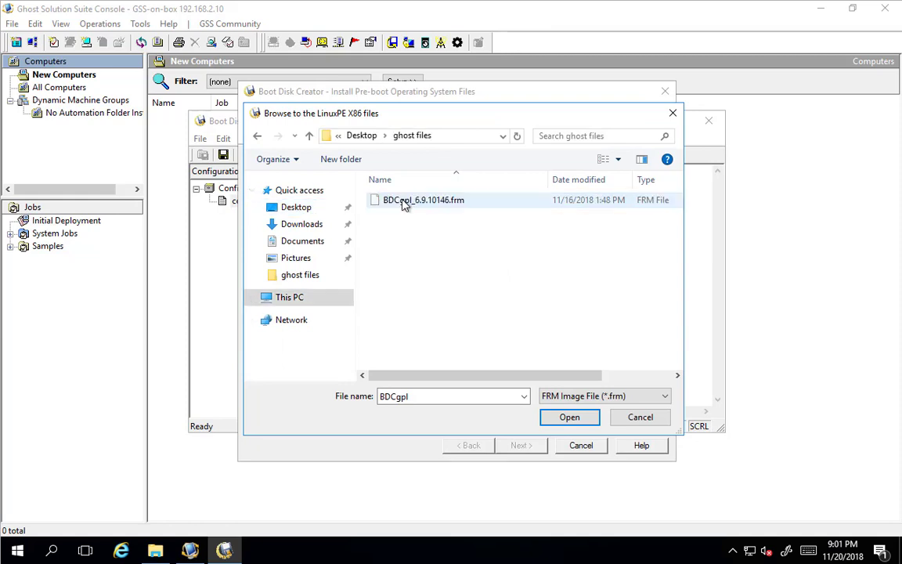
pyautogui.click(408, 201)
pyautogui.click(569, 418)
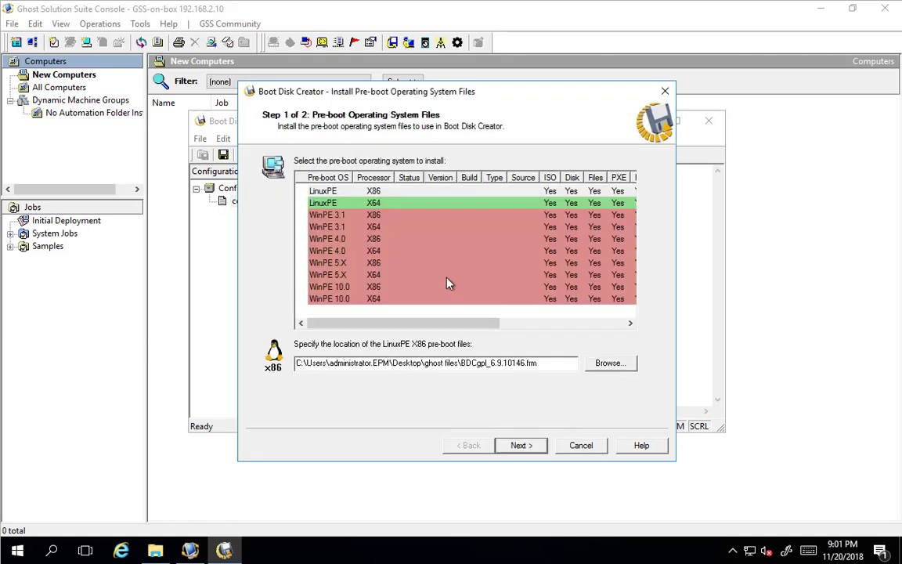
pyautogui.click(523, 446)
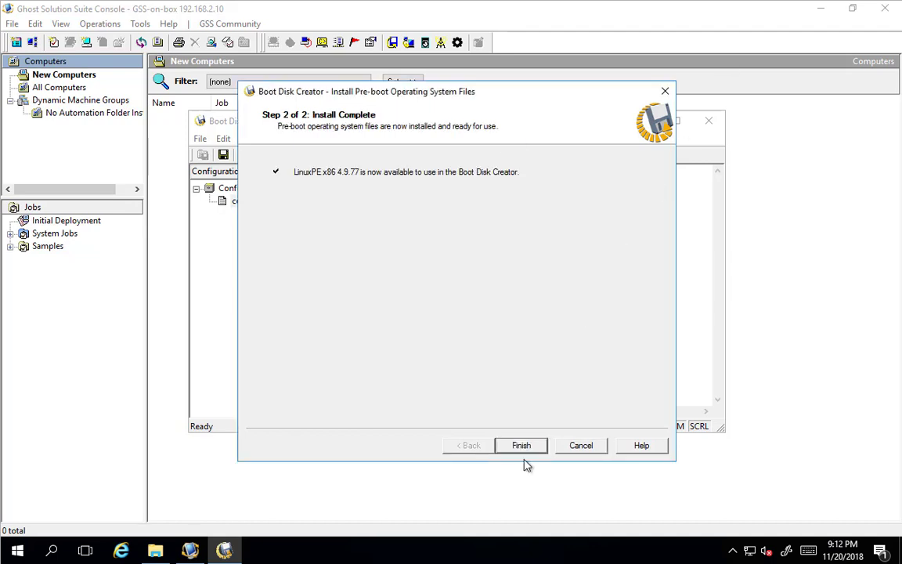
pyautogui.click(521, 446)
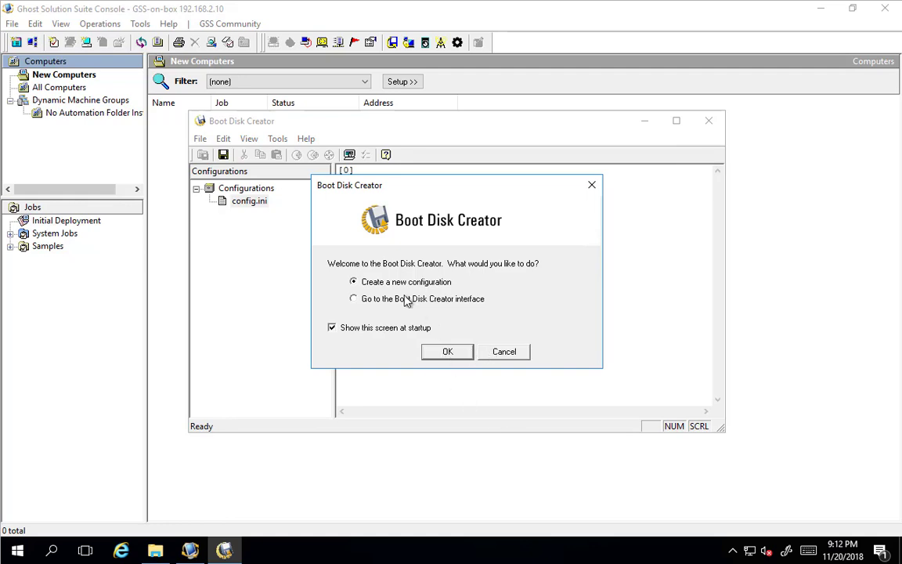
# - Skip the welcome screen and install WinPE 10.0 X86 from the pre-installed ADK
pyautogui.click(395, 301)
pyautogui.click(448, 350)
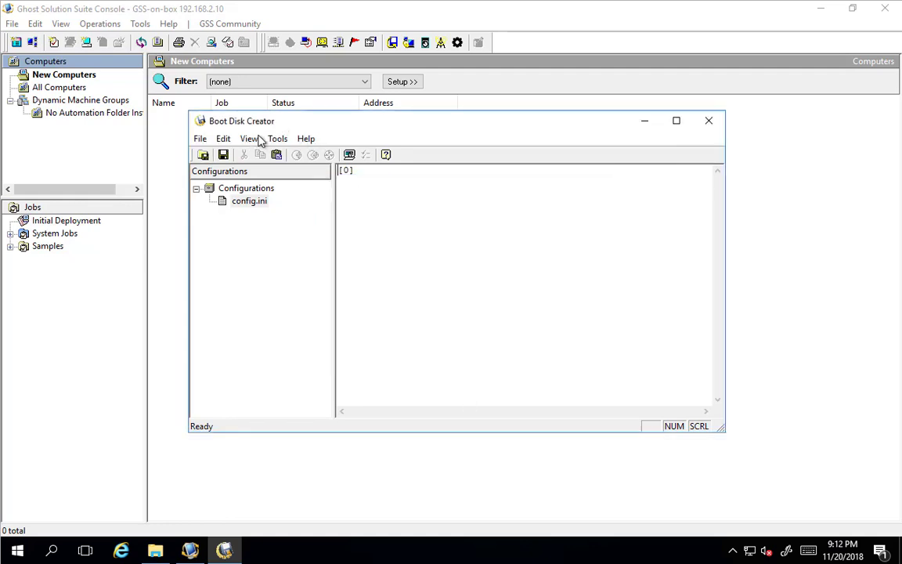
pyautogui.click(280, 139)
pyautogui.click(281, 139)
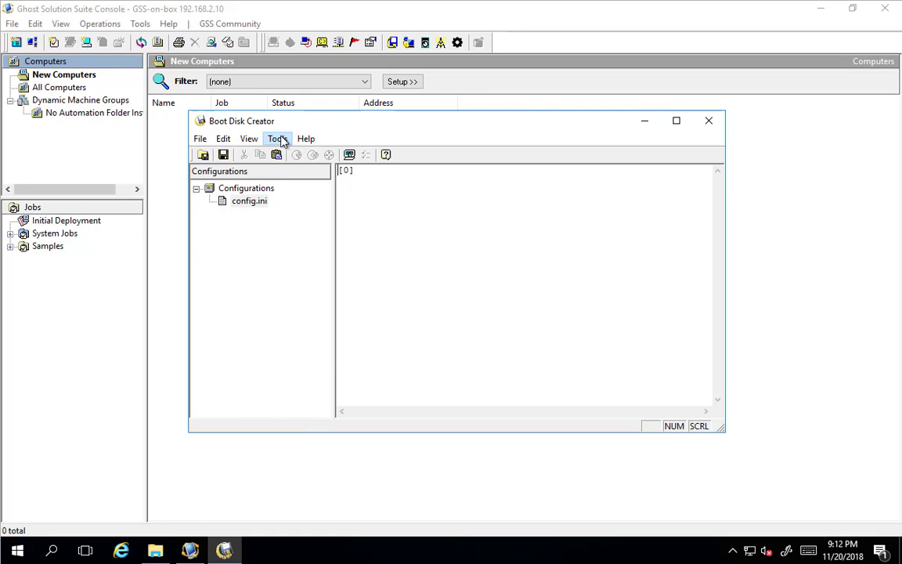
pyautogui.click(280, 138)
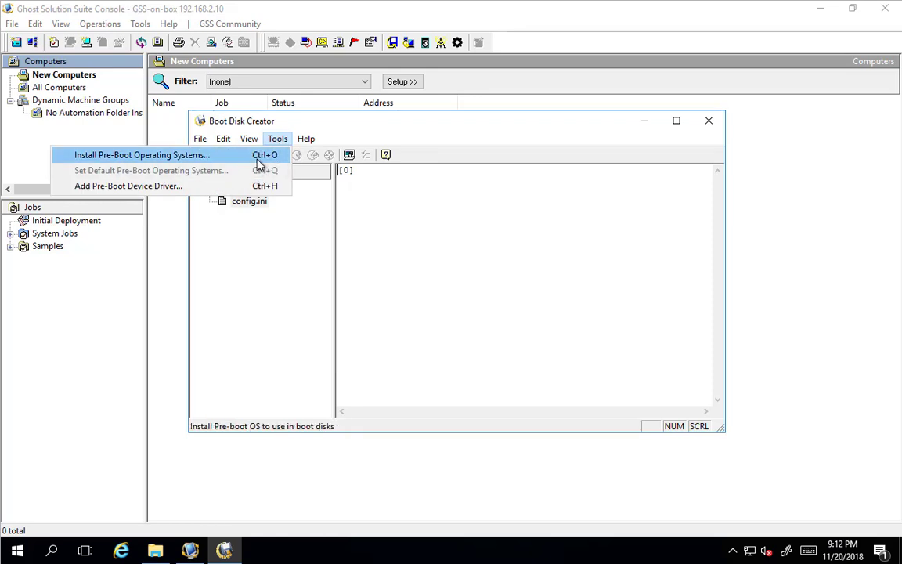
pyautogui.click(260, 161)
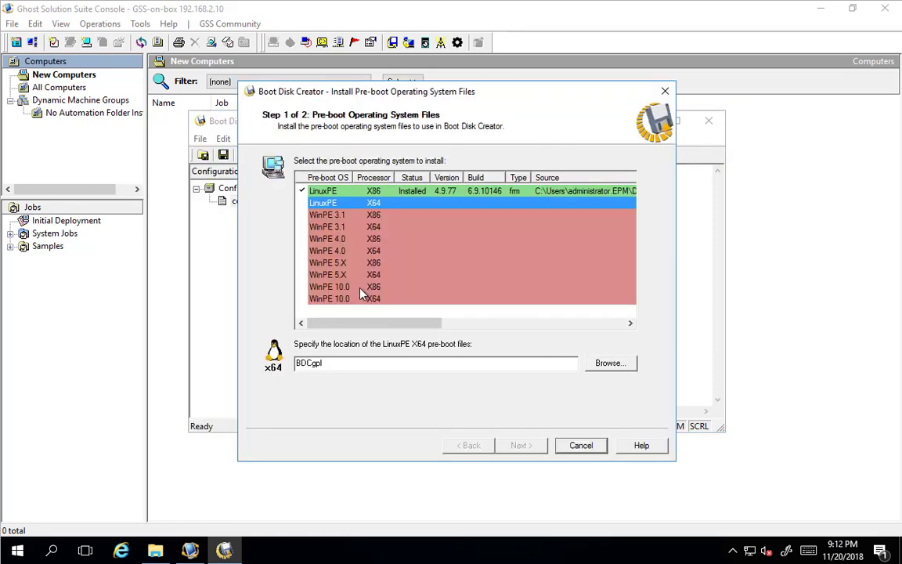
pyautogui.click(361, 288)
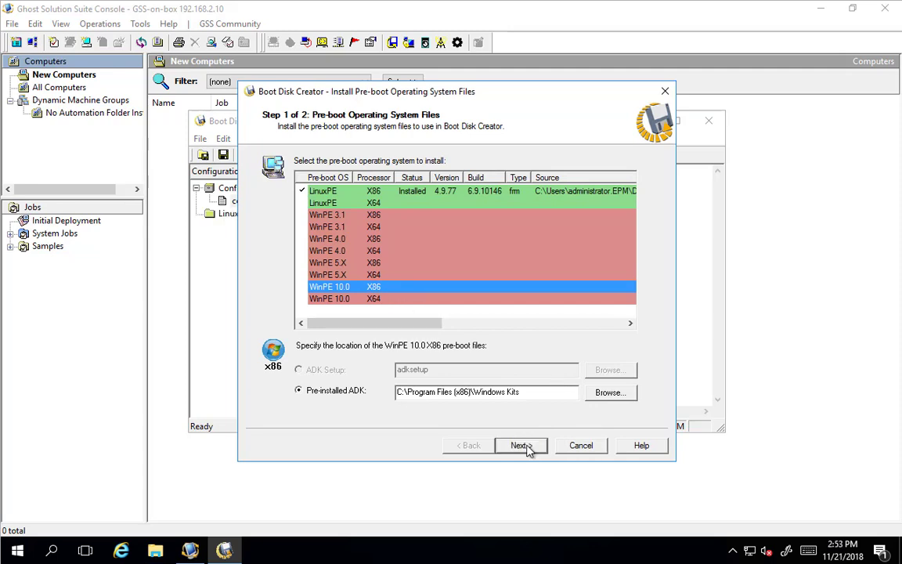
pyautogui.click(525, 445)
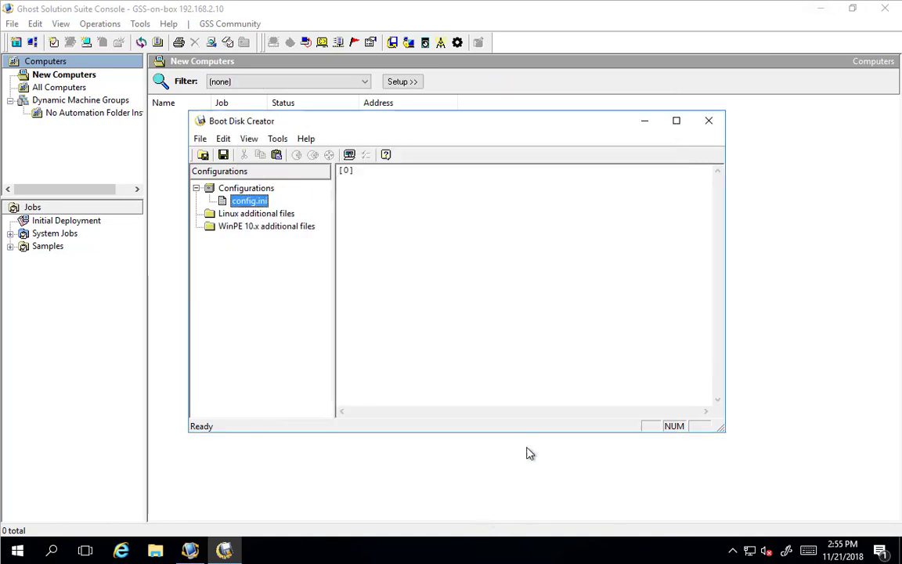
# - Install WinPE 10.0 X64 (10.0.17134.1) using the pre-installed ADK path
pyautogui.click(278, 139)
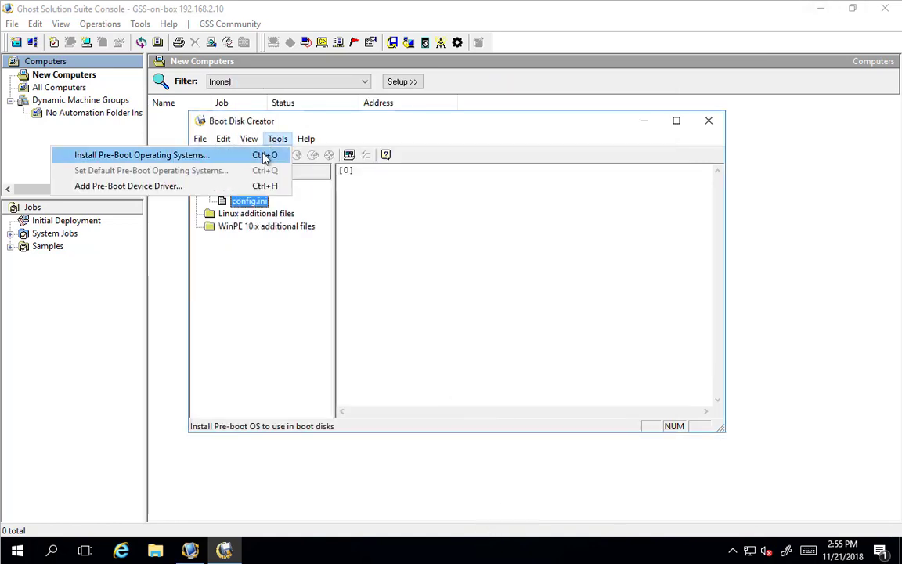
pyautogui.click(265, 156)
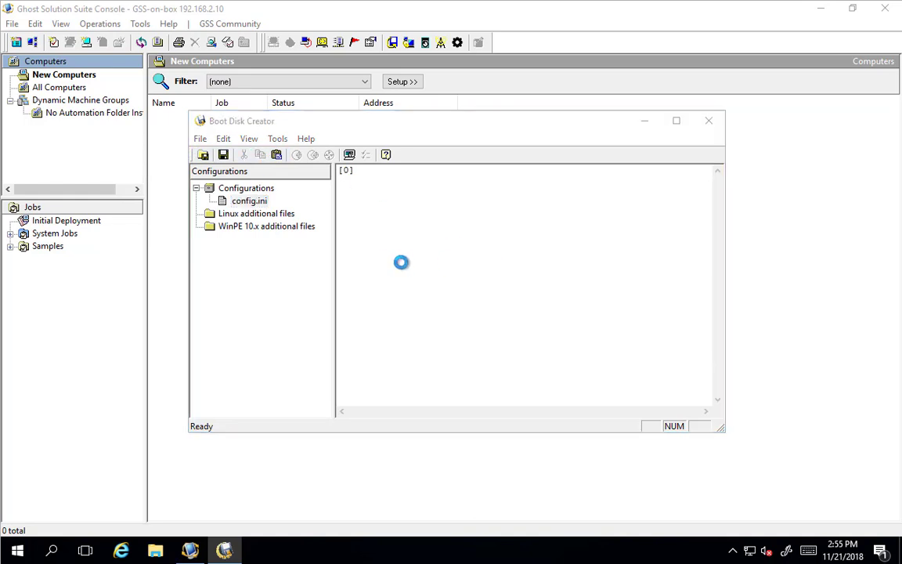
pyautogui.click(351, 299)
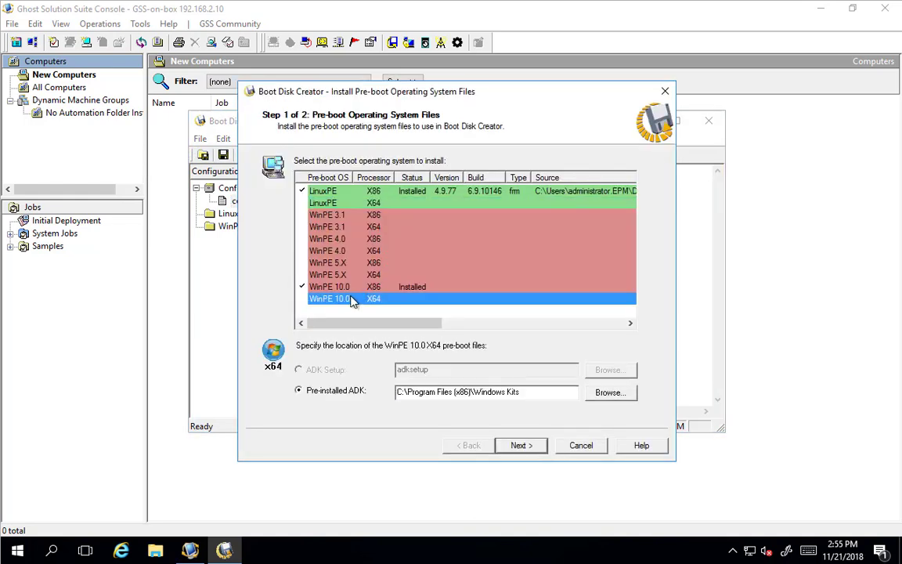
pyautogui.click(531, 391)
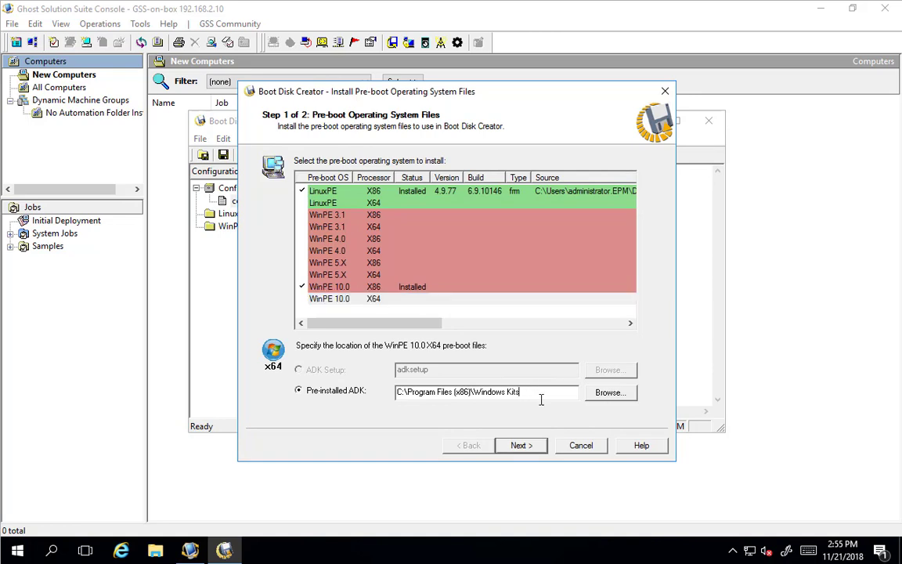
pyautogui.click(524, 446)
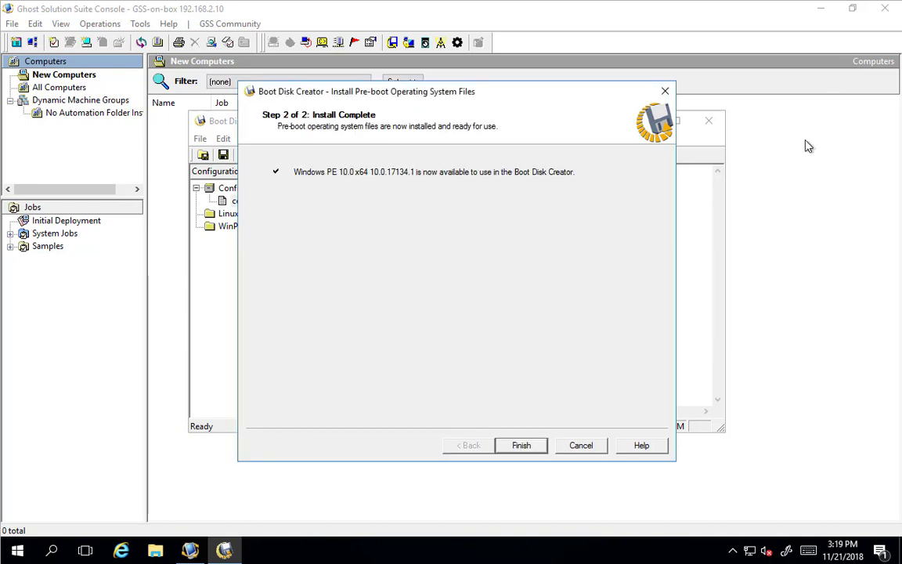
pyautogui.click(522, 445)
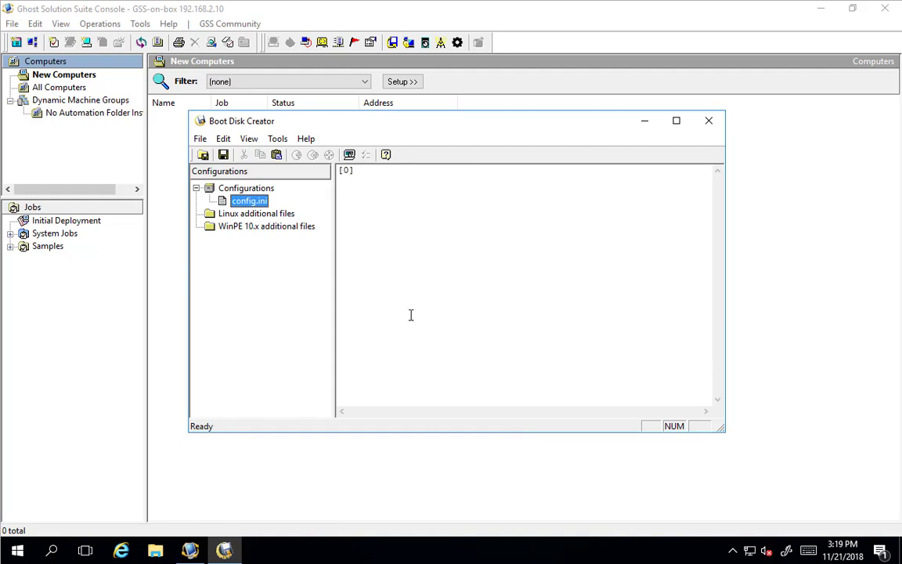
pyautogui.click(280, 139)
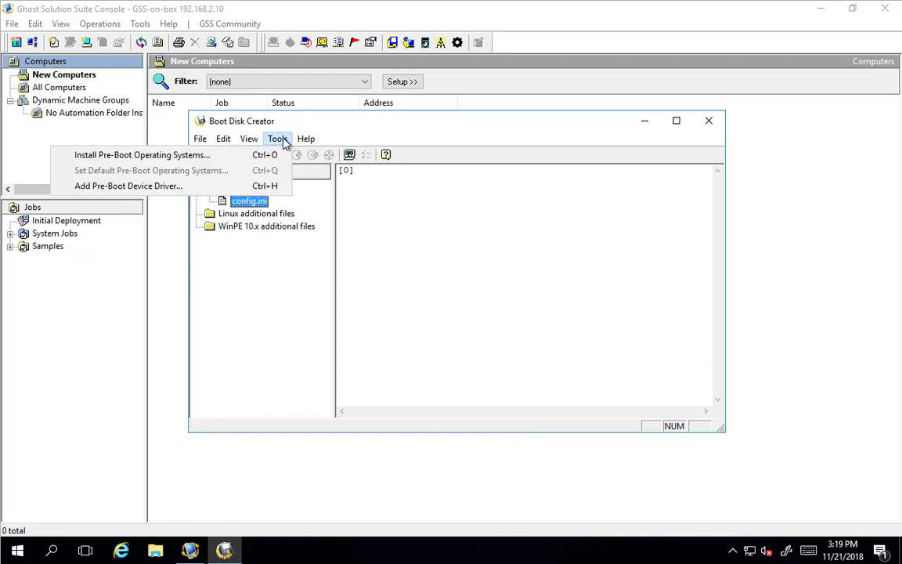
pyautogui.click(243, 156)
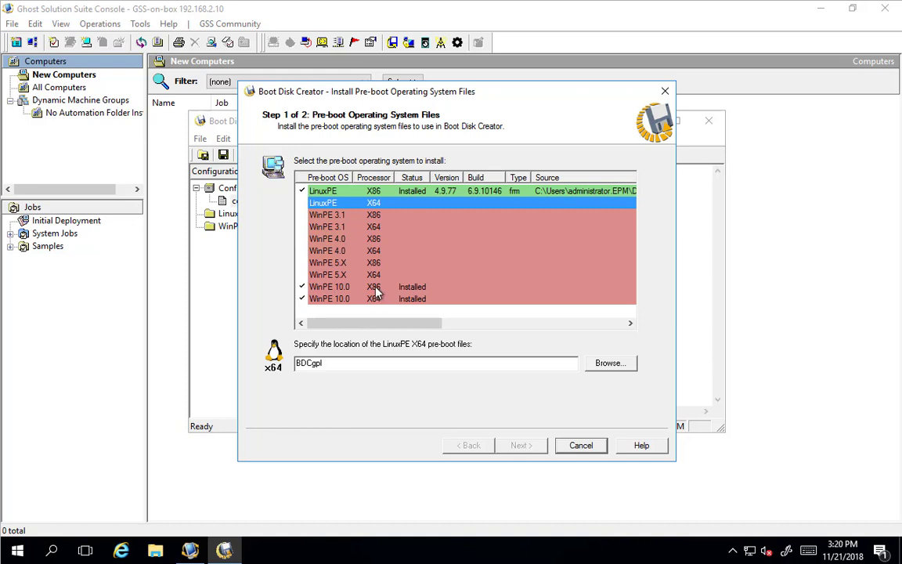
pyautogui.click(429, 287)
pyautogui.click(439, 299)
pyautogui.click(581, 448)
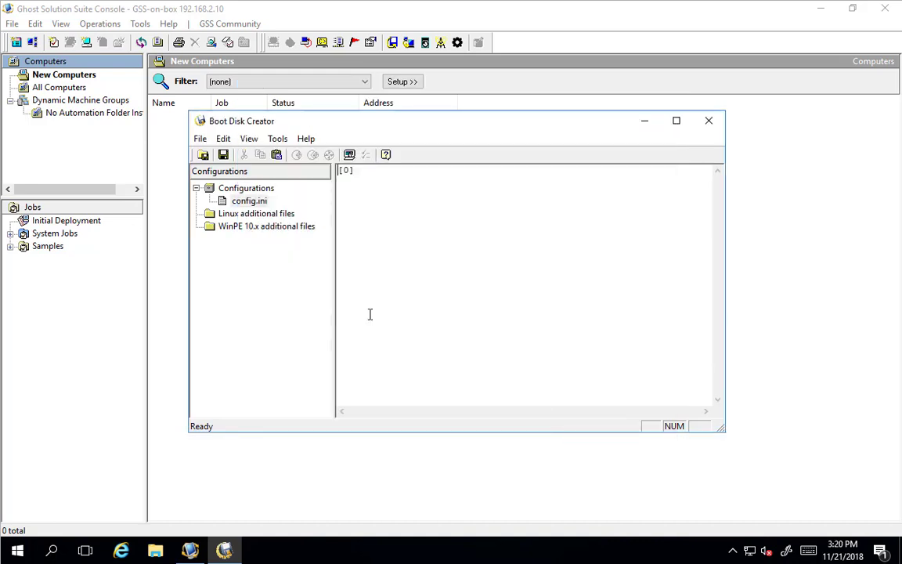
# - Create a new boot configuration named win10_automation
pyautogui.click(200, 139)
pyautogui.click(183, 155)
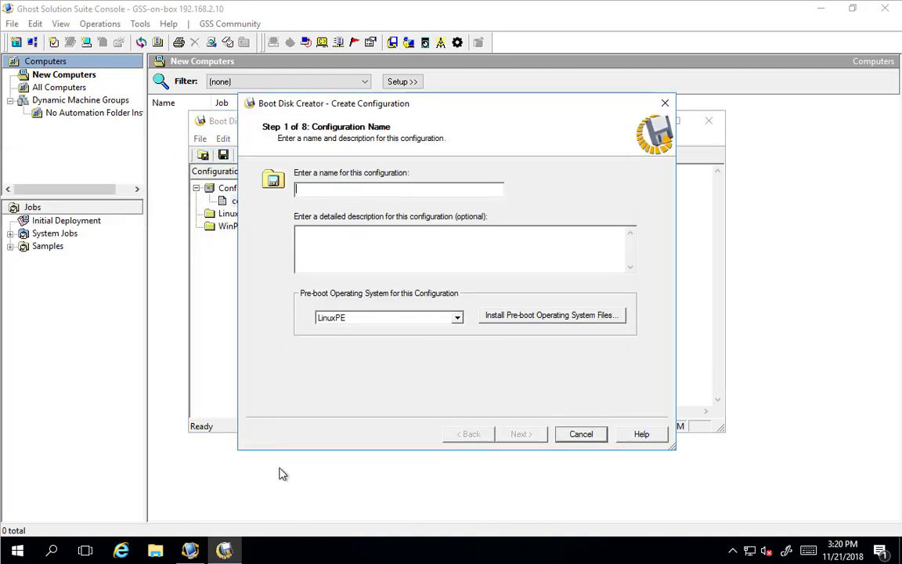
pyautogui.write('win10_')
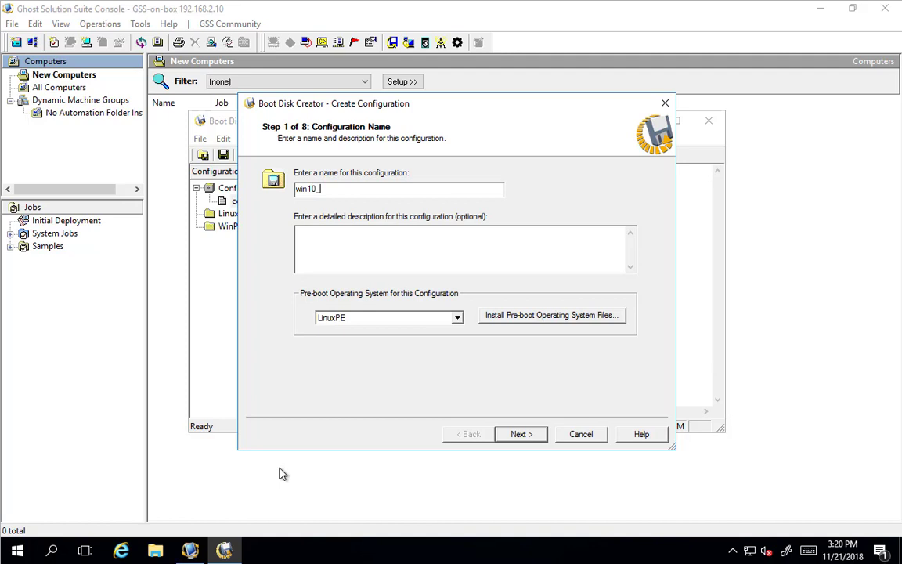
pyautogui.write('automation')
# - Choose Windows PE 10.0 as the pre-boot operating system and continue
pyautogui.click(408, 319)
pyautogui.click(407, 340)
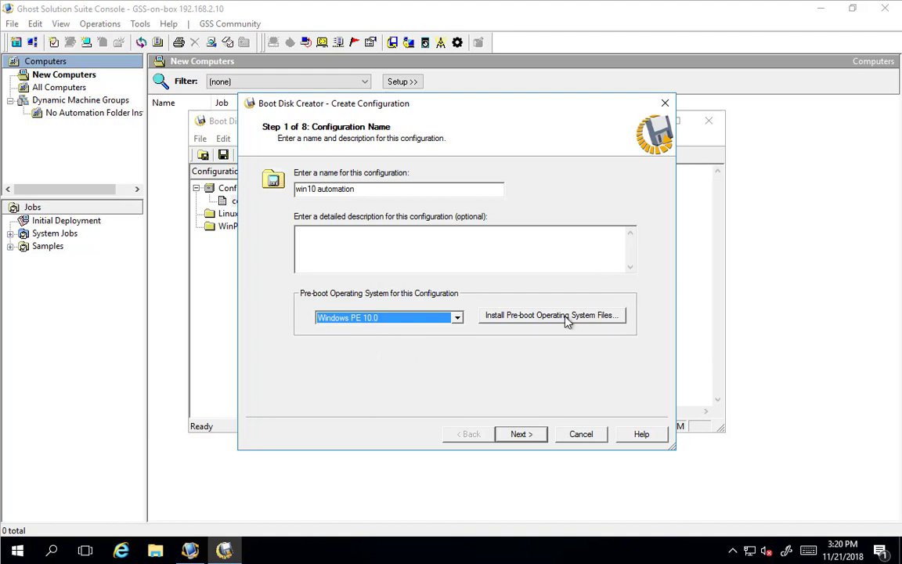
pyautogui.click(457, 317)
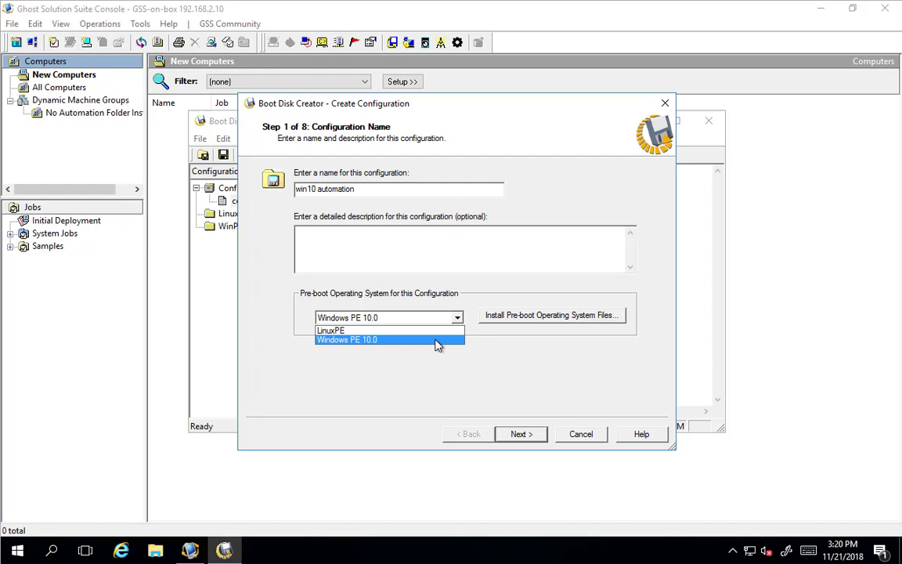
pyautogui.click(440, 340)
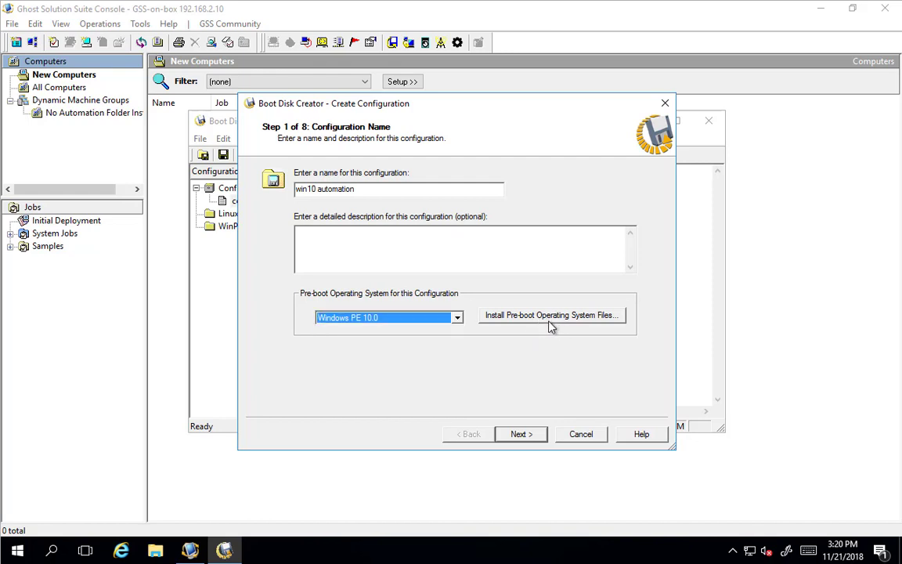
pyautogui.click(520, 435)
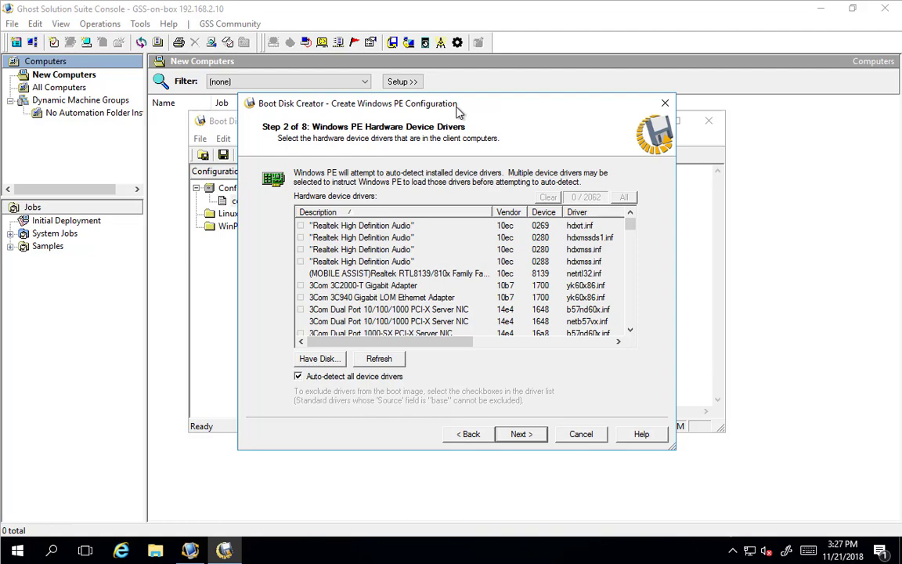
# - Move the driver wizard aside, leaving Auto-detect all device drivers checked
pyautogui.moveTo(408, 96); pyautogui.dragTo(515, 114)
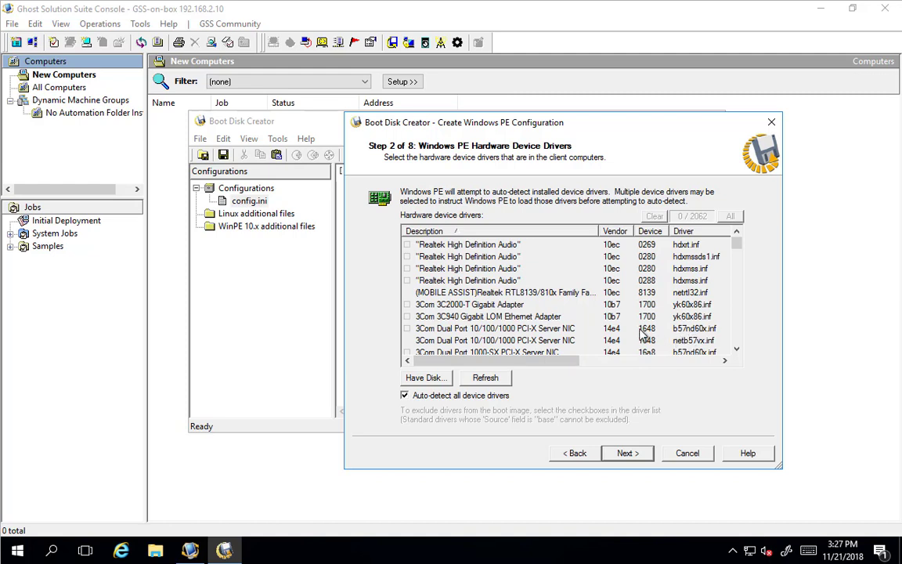
# - Keep automatic driver detection and advance to the TCP/IP settings, which use DHCP addressing
pyautogui.click(627, 453)
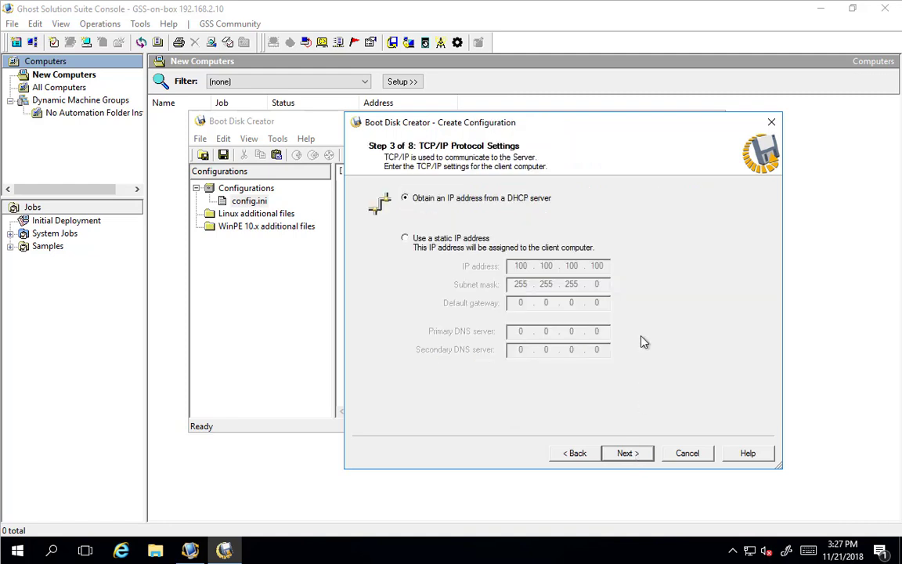
# - Keep DHCP addressing and confirm the server connection to 192.168.2.10 on port 402
pyautogui.click(626, 455)
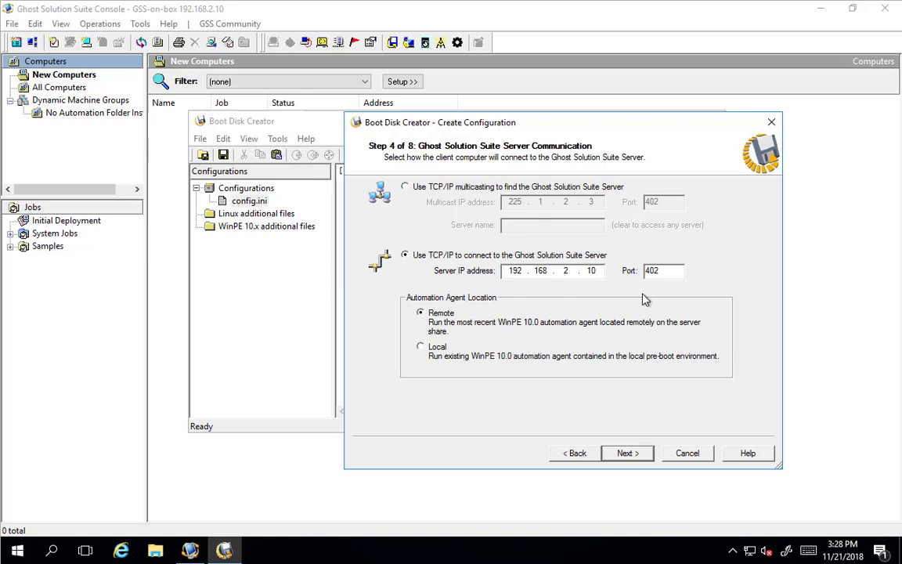
pyautogui.press('Tab')
# - For workgroup EPM, enter administrator as the user name and fill in both password fields
pyautogui.click(628, 453)
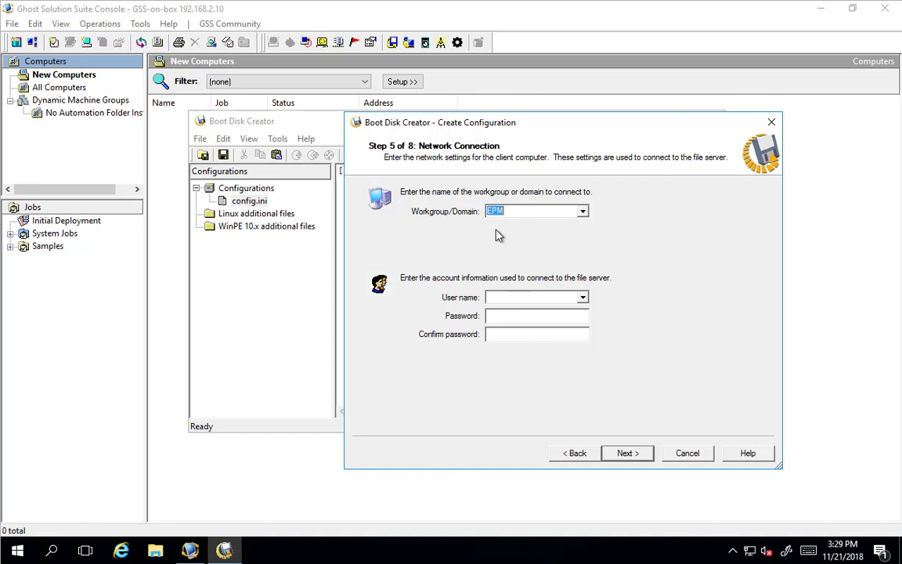
pyautogui.click(504, 297)
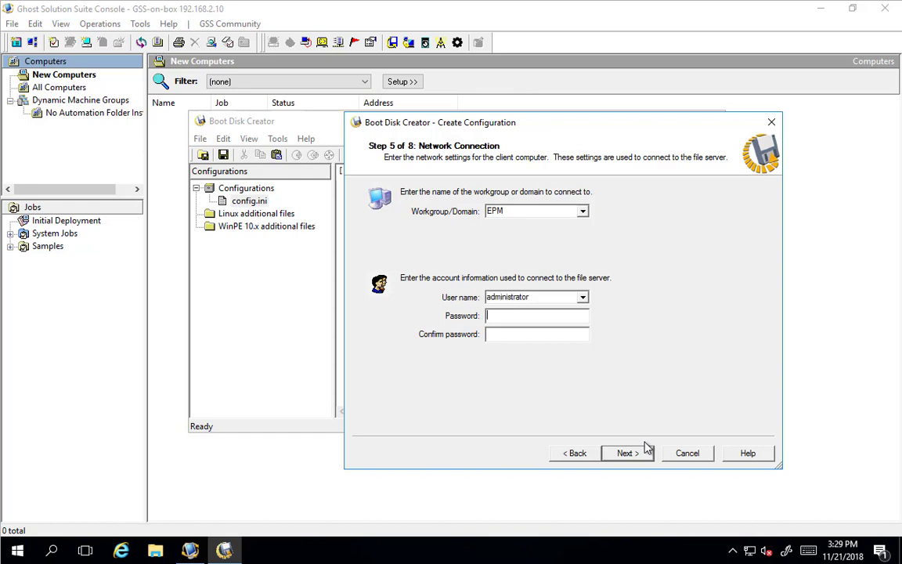
pyautogui.write('**')
# - On the drive mappings page, check the GSS-ON-BOX server name and pick drive N:
pyautogui.click(626, 453)
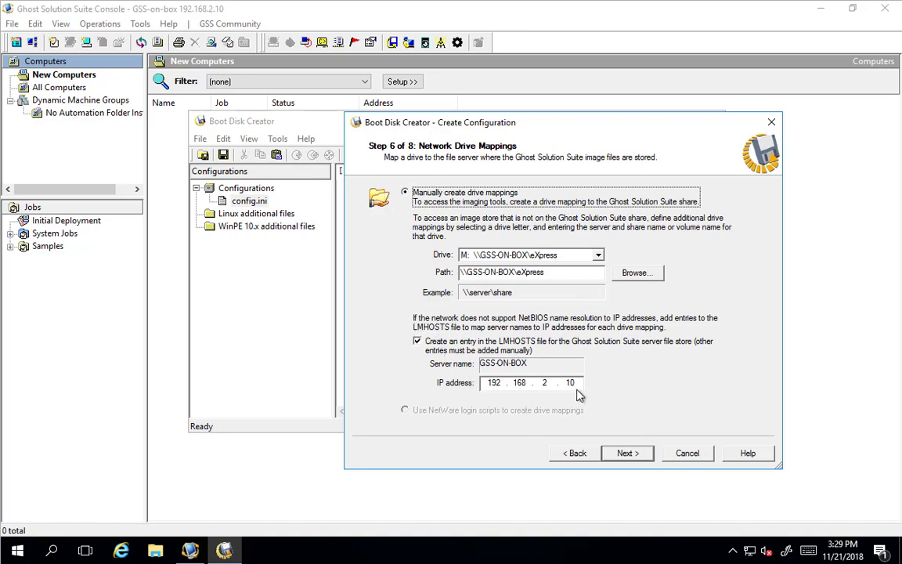
pyautogui.moveTo(527, 363); pyautogui.dragTo(475, 365)
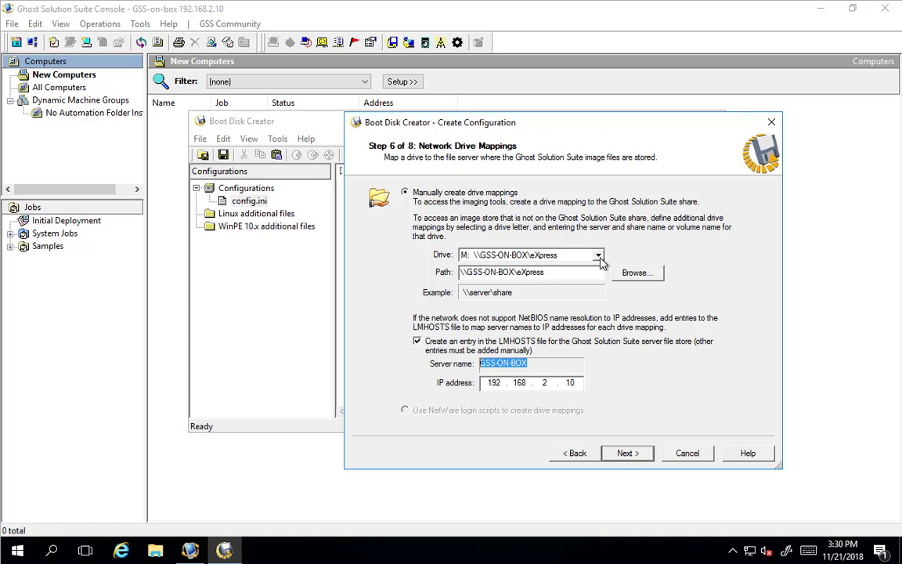
pyautogui.click(600, 257)
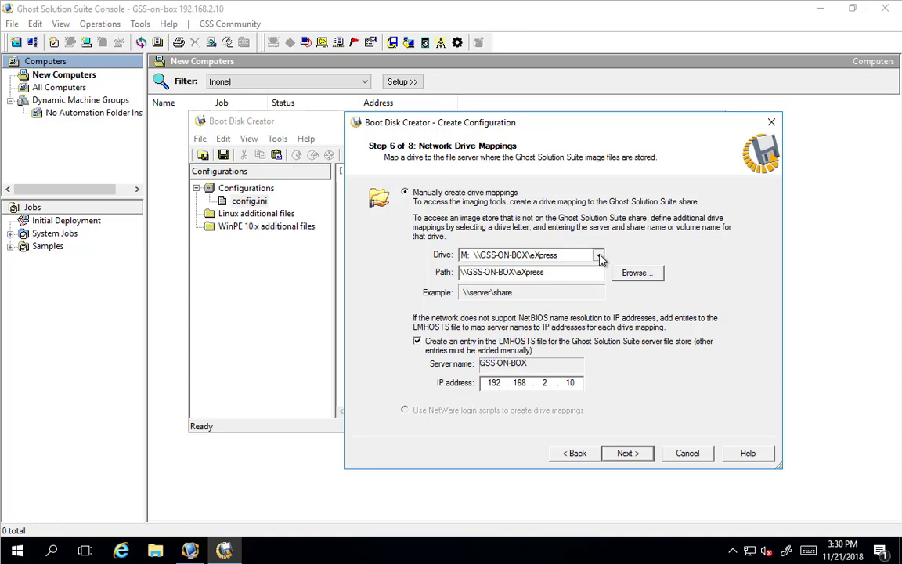
pyautogui.click(541, 277)
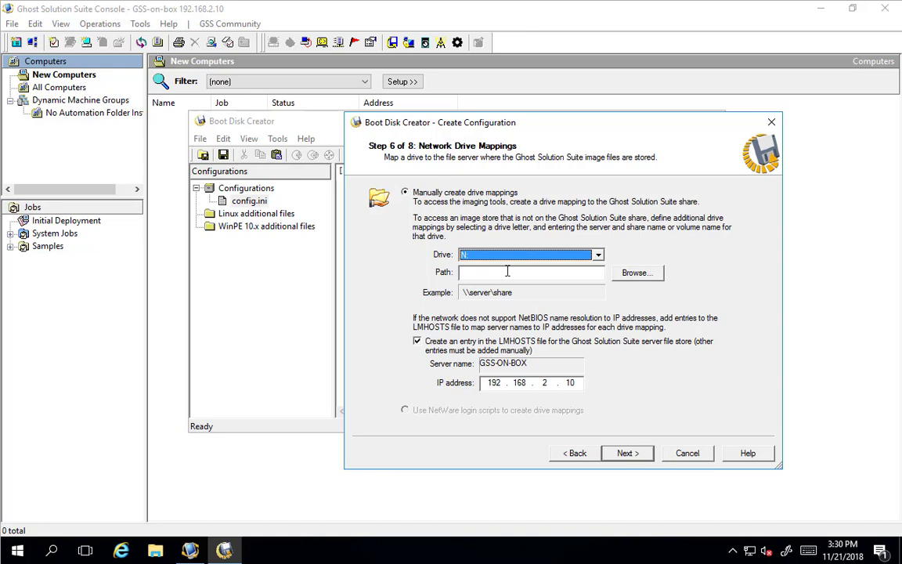
pyautogui.click(519, 276)
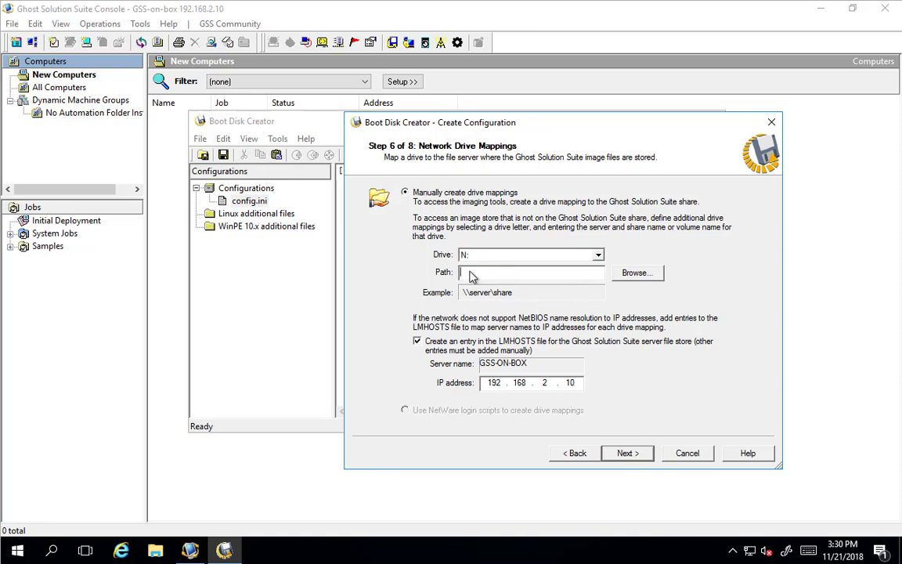
# - Start a \192.1 path for N:, then erase it and leave the drive list unchanged
pyautogui.click(600, 256)
pyautogui.moveTo(597, 316); pyautogui.dragTo(600, 312)
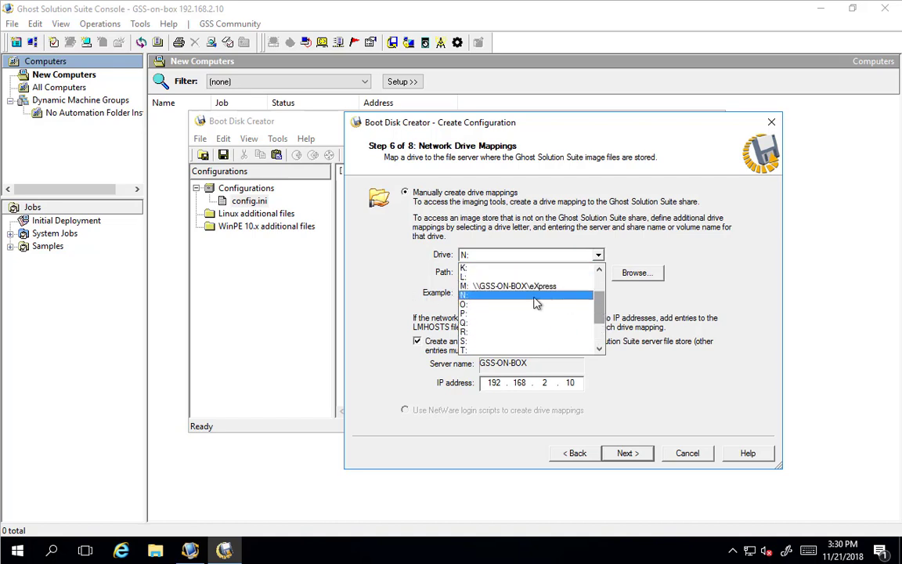
pyautogui.click(439, 267)
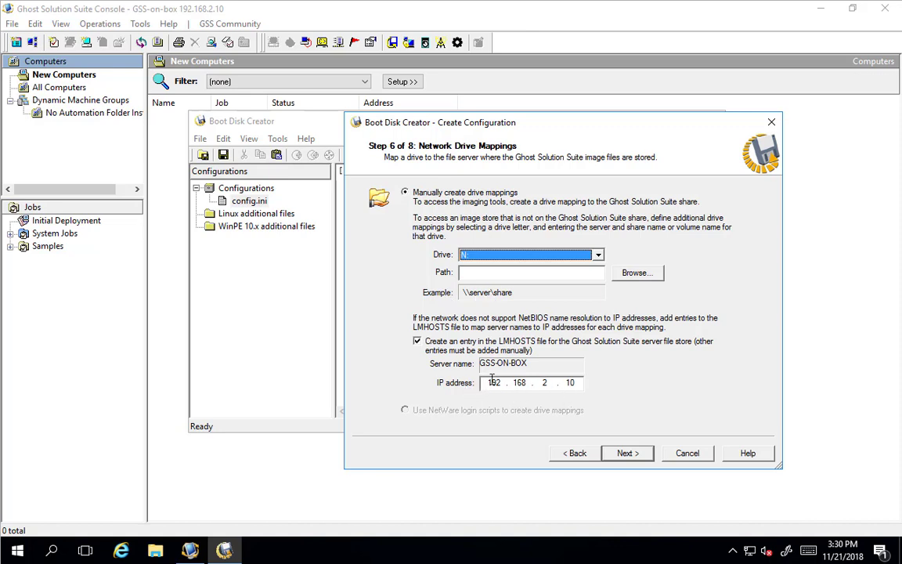
pyautogui.click(470, 272)
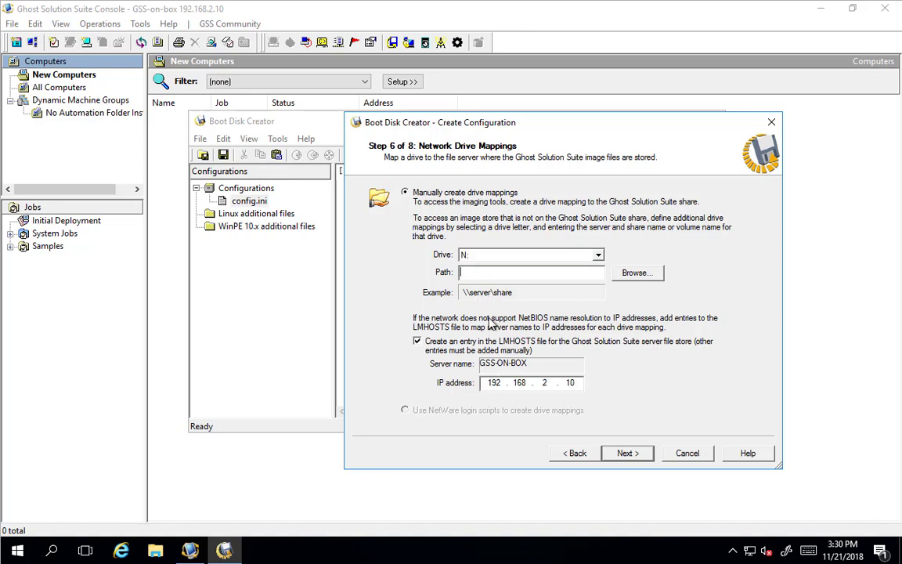
pyautogui.write('\\192.')
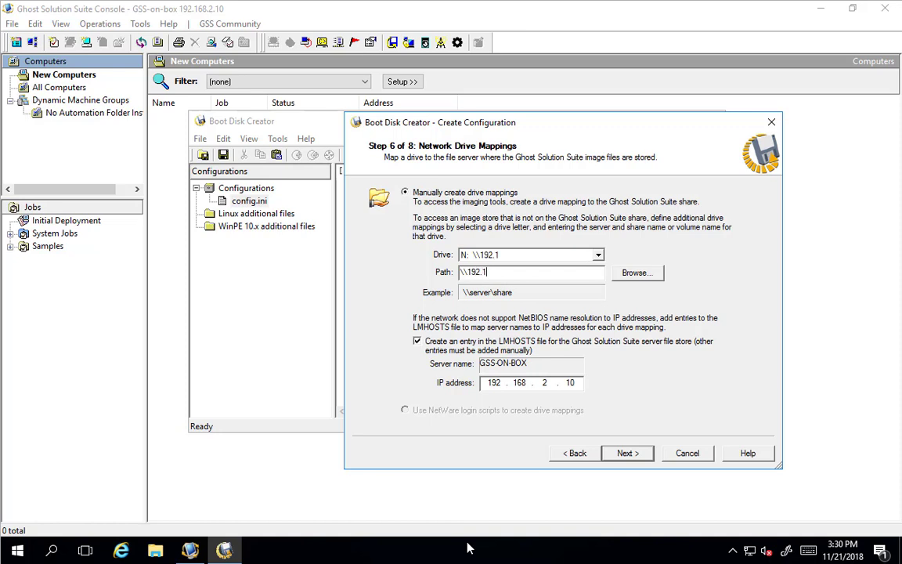
pyautogui.write('1')
pyautogui.press('BackSpace')
pyautogui.press('BackSpace')
pyautogui.press('BackSpace')
pyautogui.press('BackSpace')
pyautogui.press('BackSpace')
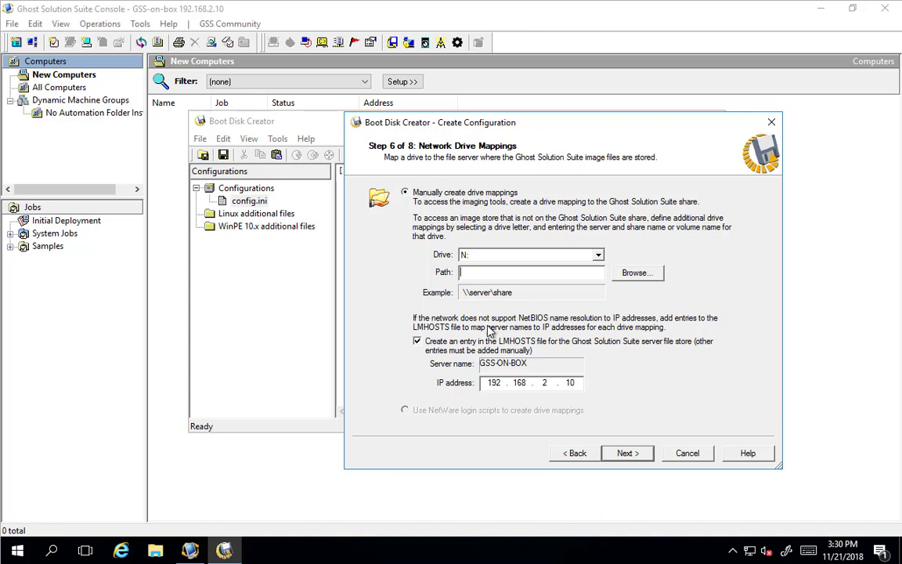
pyautogui.click(598, 256)
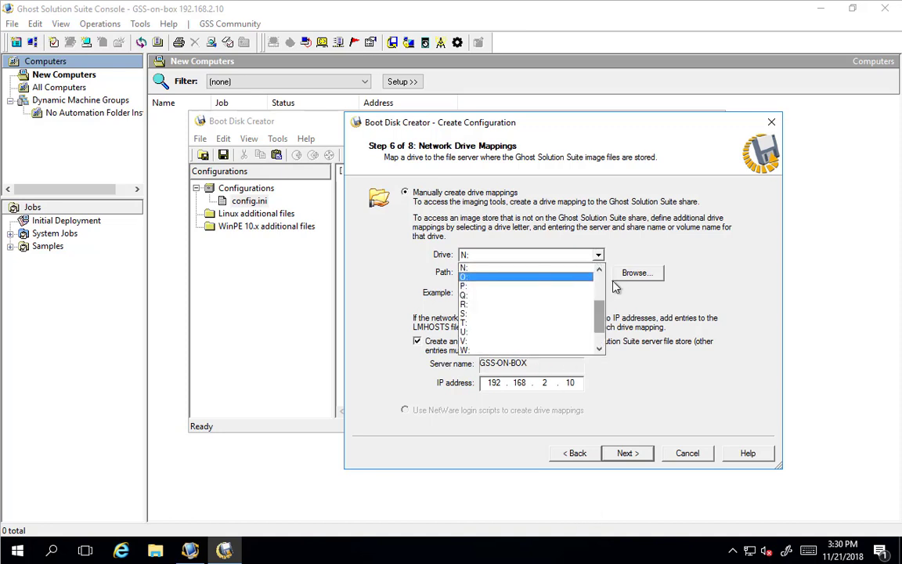
pyautogui.scroll(1, 548, 270)
pyautogui.press('Escape')
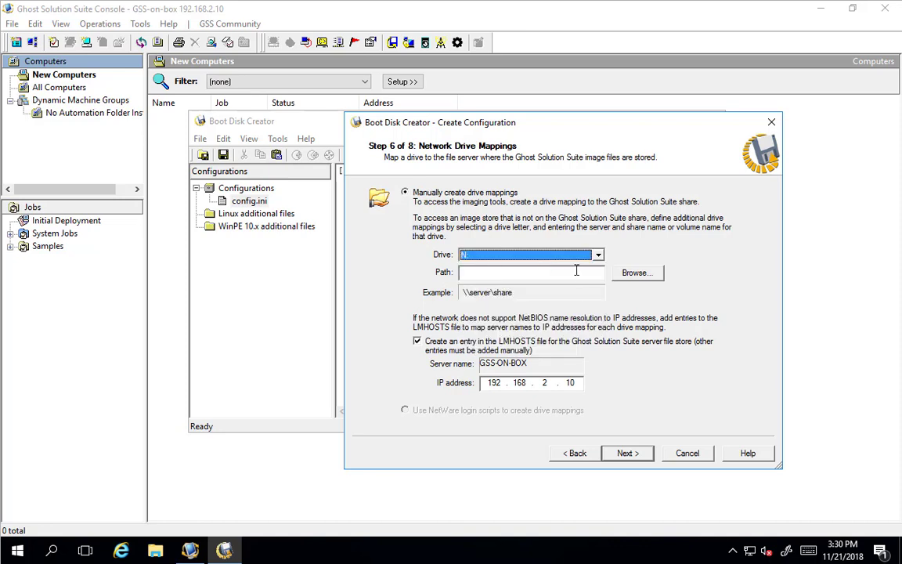
# - Add WINPE-ENHANCEDSTORAGE-PACKAGE to the optional components of the WinPE 10.0 image
pyautogui.click(627, 453)
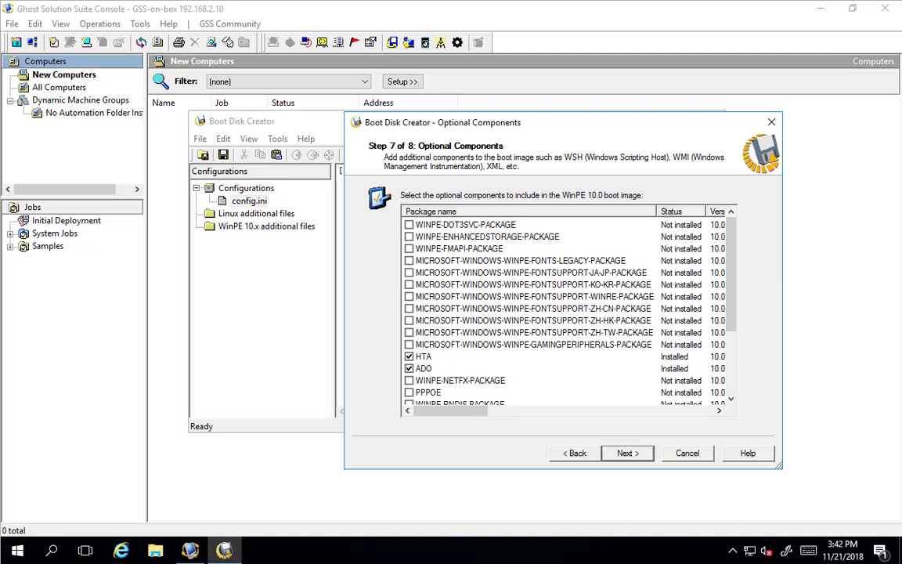
pyautogui.click(409, 237)
# - Review the summary's OEM extension, operating system and installed packages lines
pyautogui.click(629, 453)
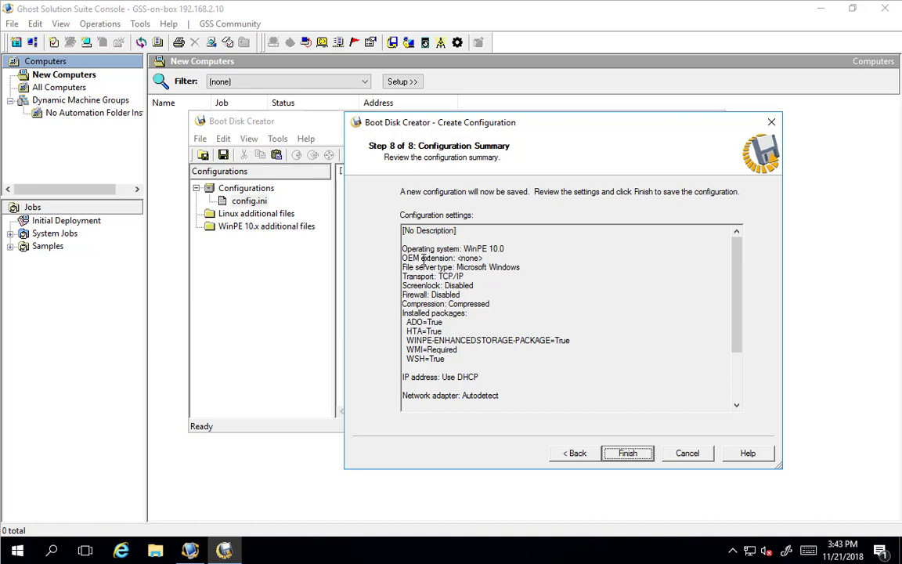
pyautogui.moveTo(405, 258); pyautogui.dragTo(484, 260)
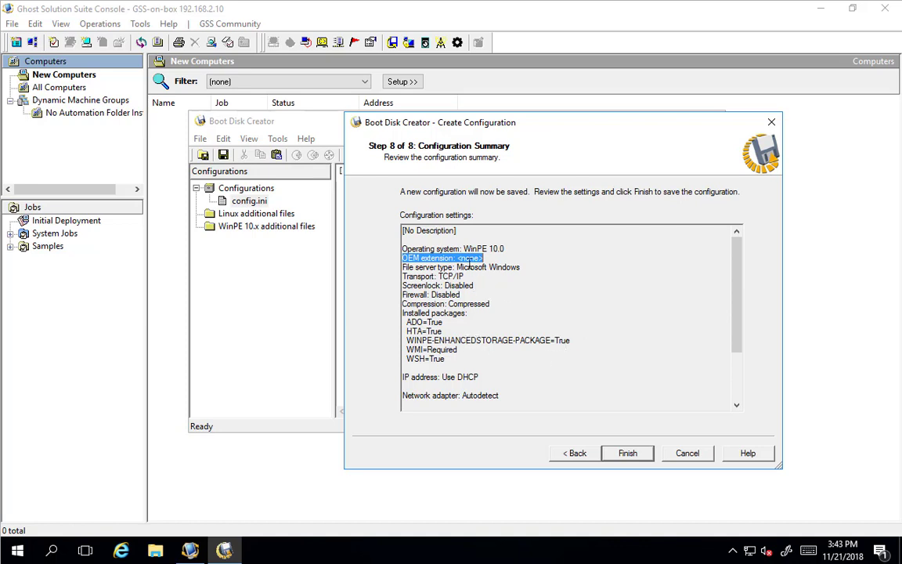
pyautogui.moveTo(483, 259); pyautogui.dragTo(403, 260)
pyautogui.click(451, 249)
pyautogui.moveTo(405, 249); pyautogui.dragTo(483, 318)
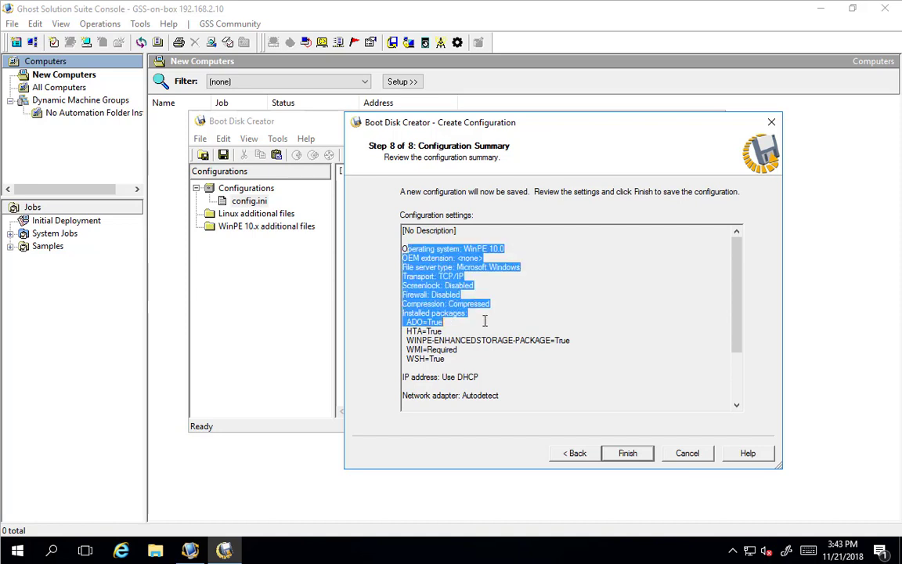
pyautogui.click(462, 302)
pyautogui.hotkey('shift', 'Down')
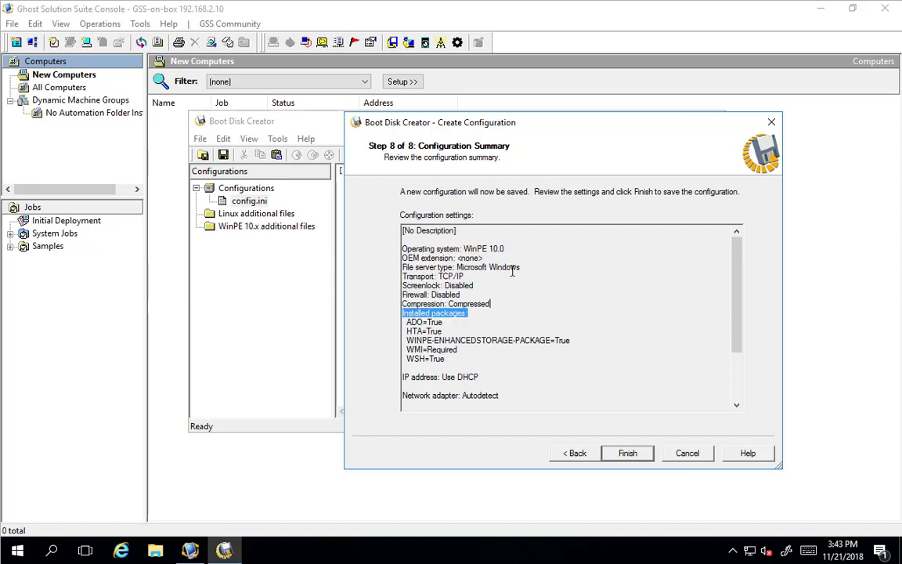
# - Check the eXpress drive mapping and server IP in the summary, then finish the wizard
pyautogui.scroll(-1, 511, 307)
pyautogui.scroll(-1, 511, 307)
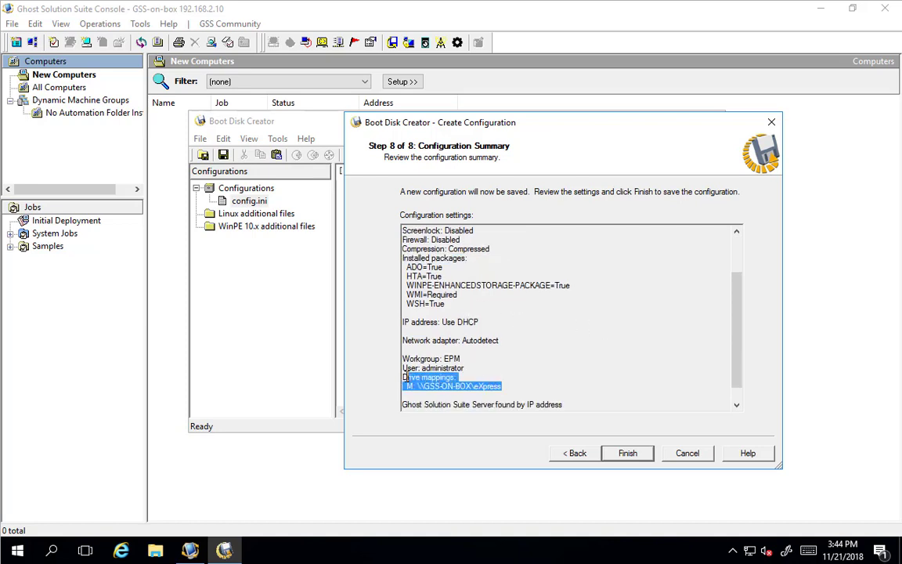
pyautogui.moveTo(737, 331); pyautogui.dragTo(733, 372)
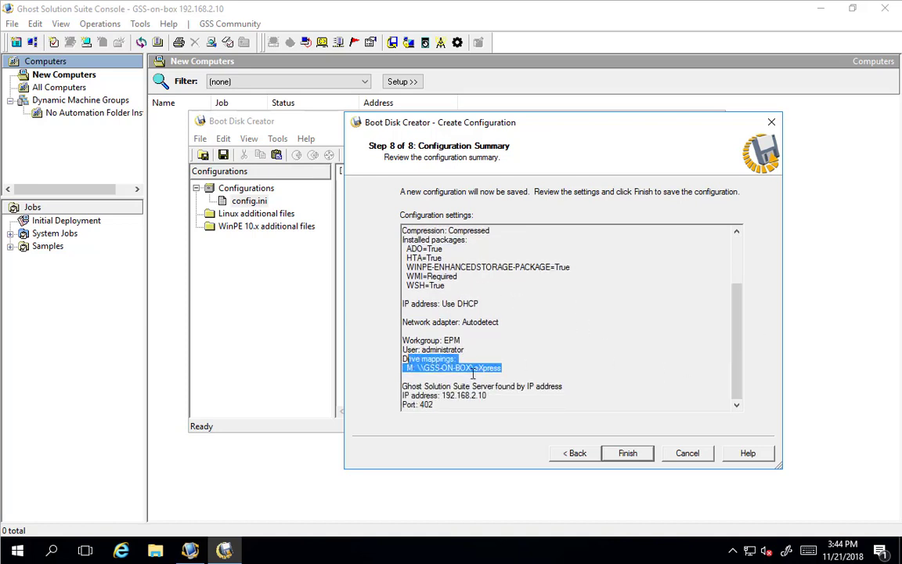
pyautogui.click(447, 376)
pyautogui.click(489, 368)
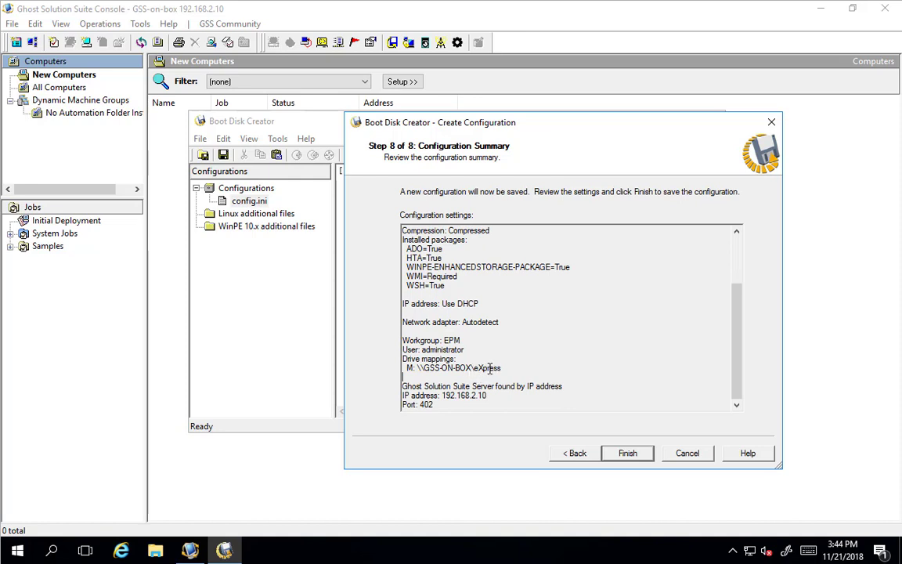
pyautogui.moveTo(488, 395); pyautogui.dragTo(446, 396)
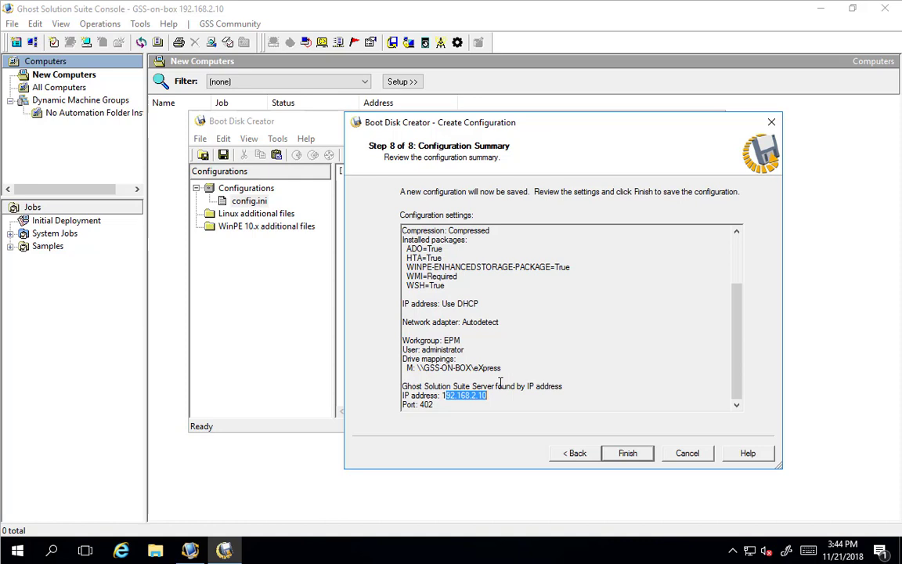
pyautogui.click(628, 455)
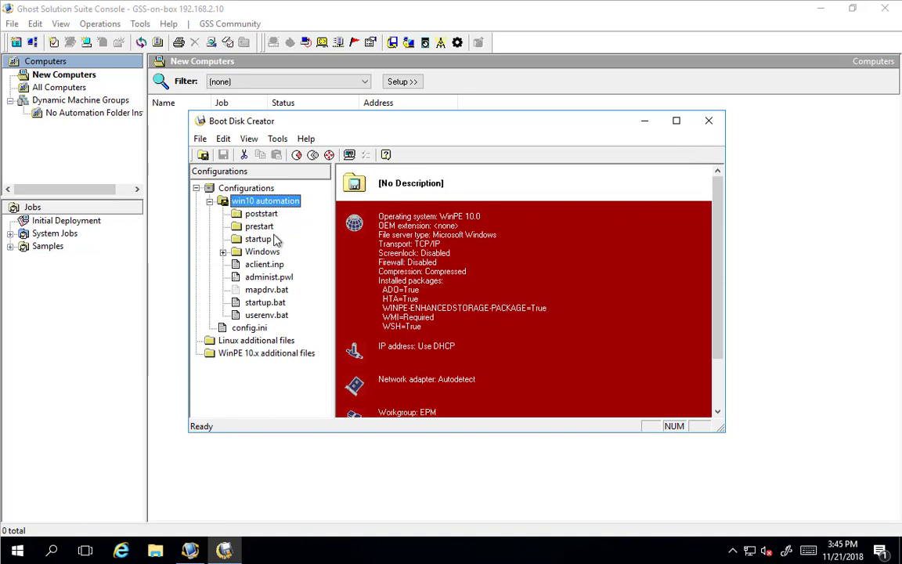
# - Open the configuration's Windows\system32\drivers\etc\lmhosts file for editing
pyautogui.click(224, 251)
pyautogui.click(236, 265)
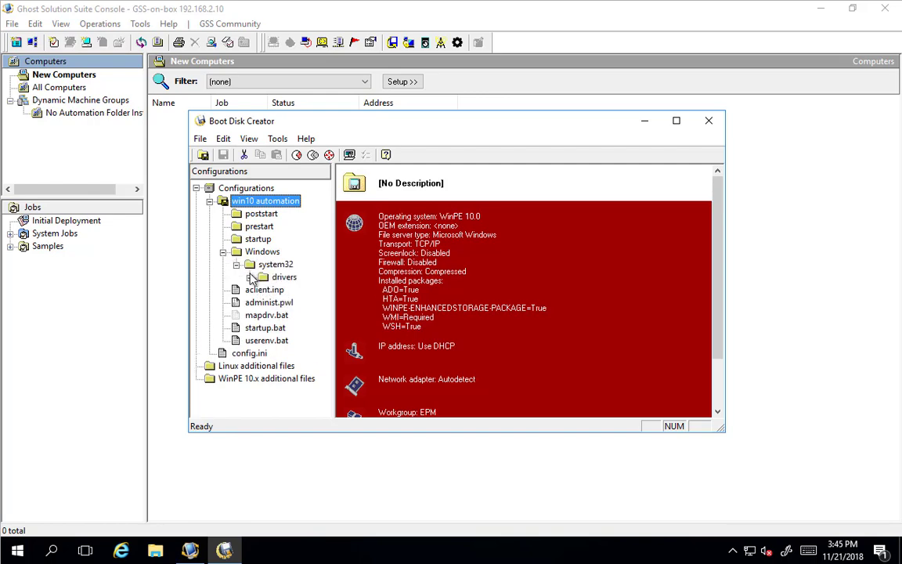
pyautogui.click(250, 278)
pyautogui.click(263, 289)
pyautogui.click(312, 303)
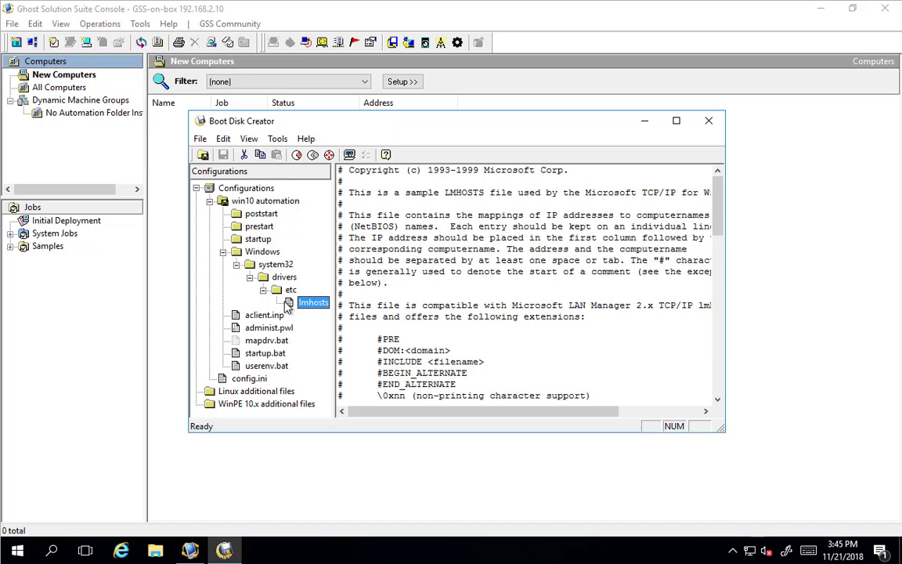
pyautogui.scroll(-7, 515, 333)
pyautogui.scroll(-12, 515, 333)
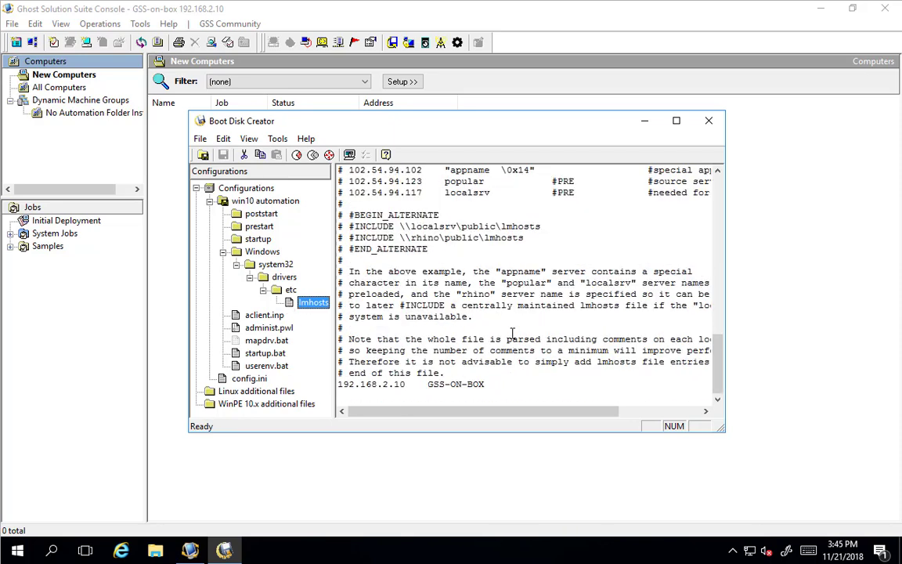
# - Add a '192.168.2.11 nas-filestore' line, then return to win10 automation without saving
pyautogui.click(492, 393)
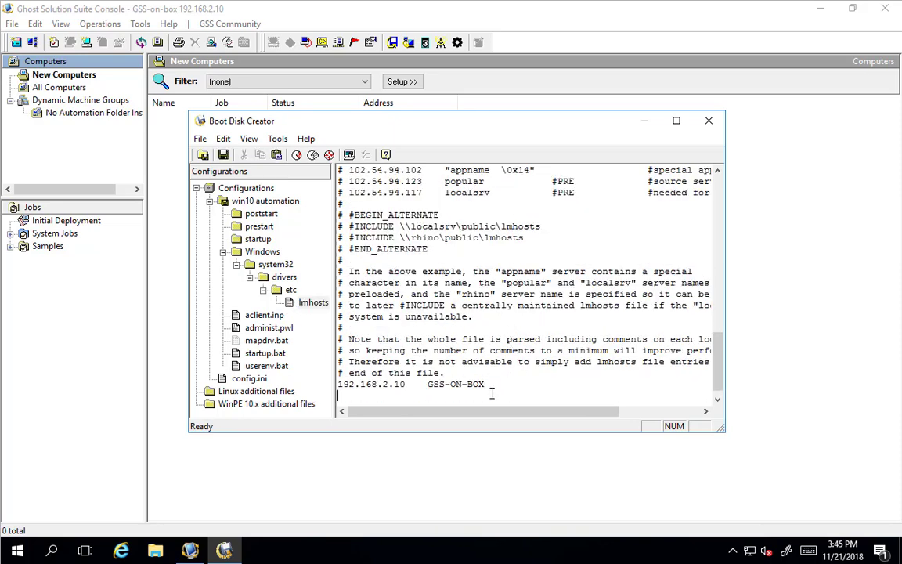
pyautogui.write('192')
pyautogui.write('.168.2.11\tnas-filestore')
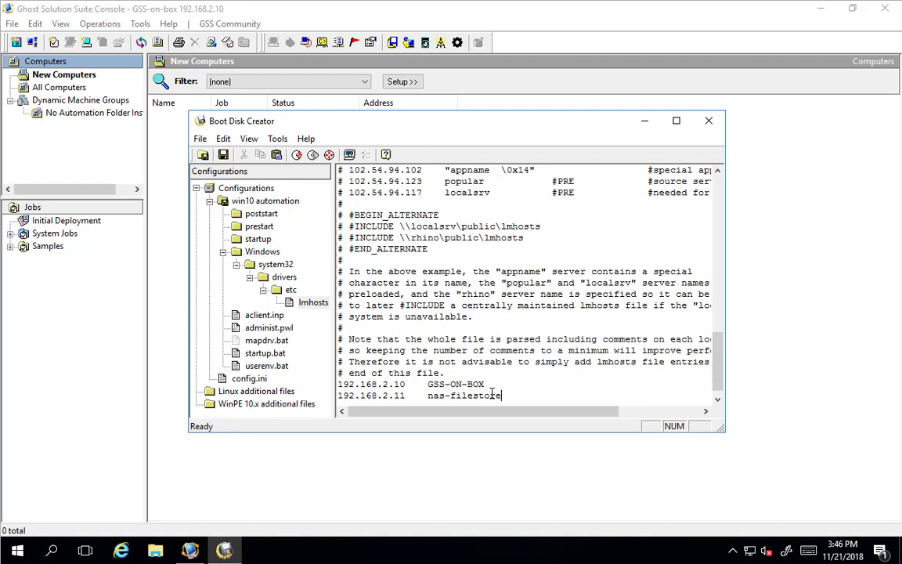
pyautogui.click(235, 200)
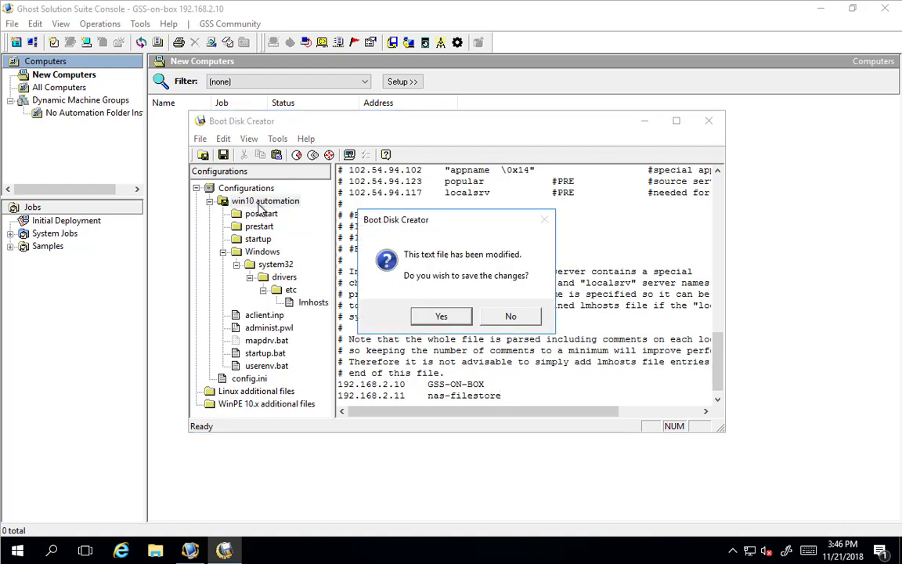
pyautogui.click(510, 316)
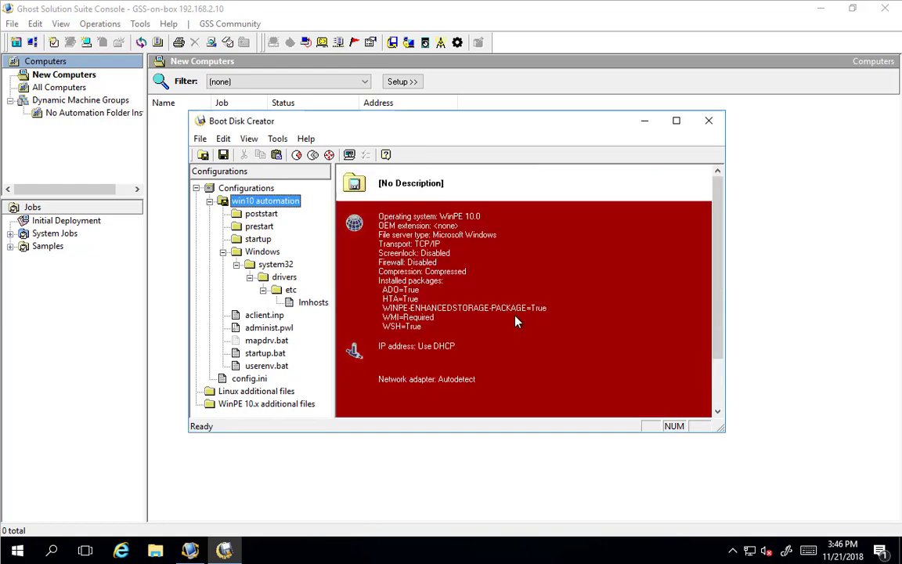
# - Start an automation folder installer for win10 automation with x64 processor type
pyautogui.rightClick(237, 202)
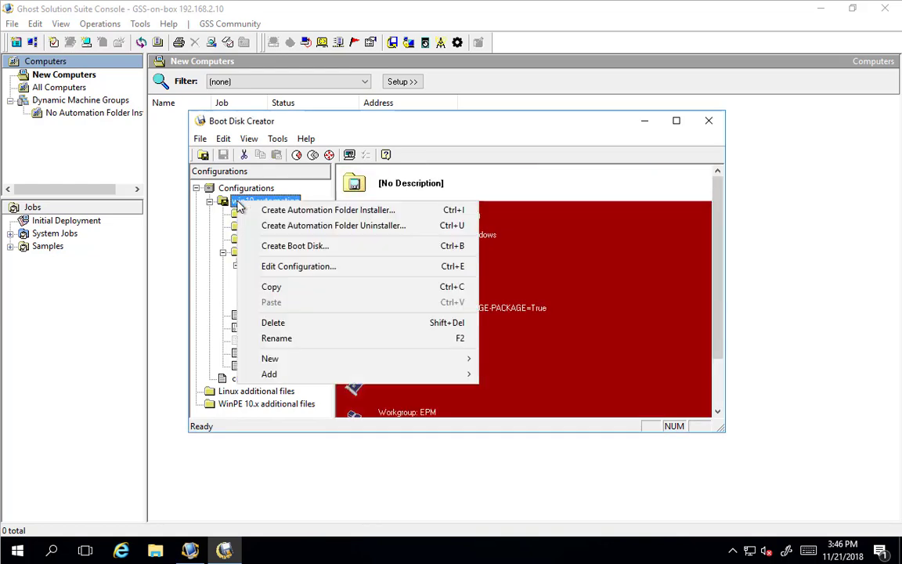
pyautogui.click(296, 215)
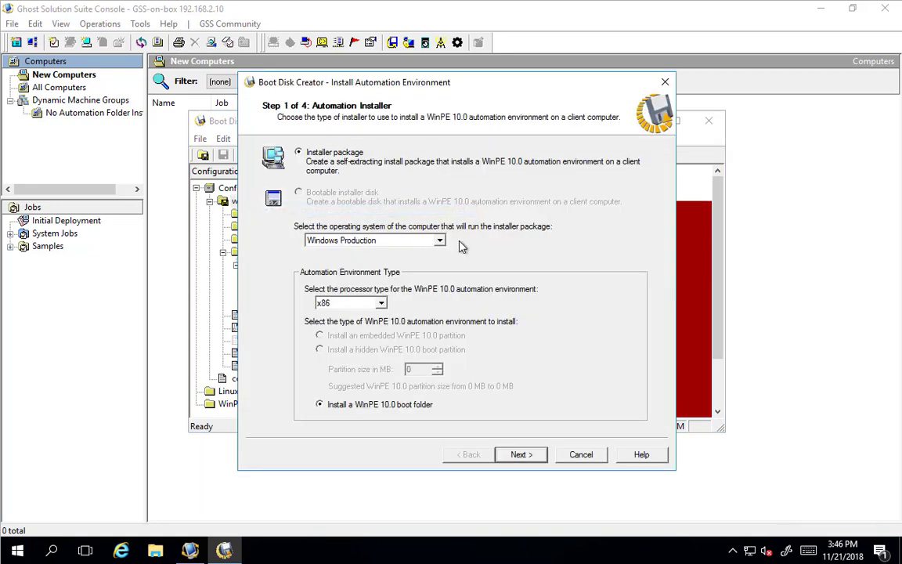
pyautogui.click(380, 304)
pyautogui.click(363, 324)
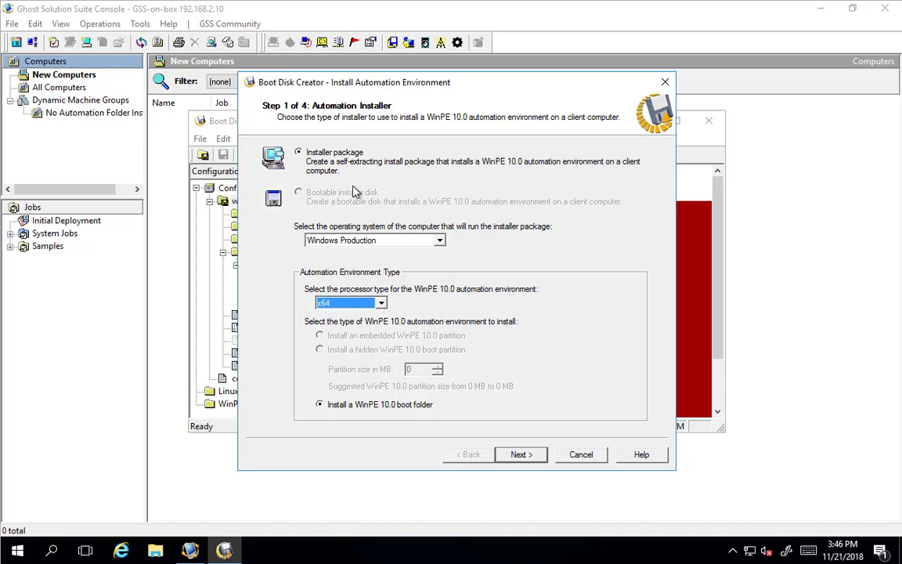
pyautogui.click(520, 455)
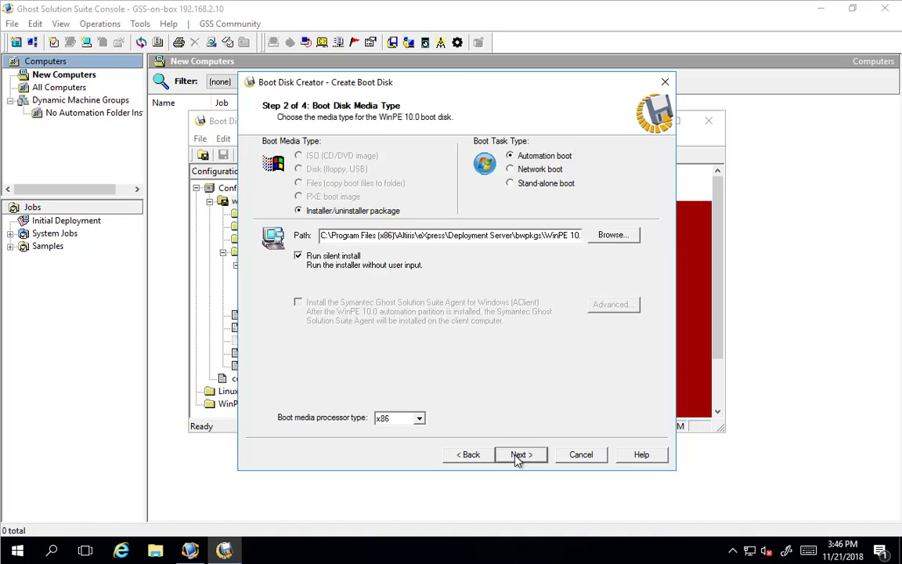
# - Set the boot media processor type to x64 and create the missing output folder
pyautogui.click(419, 418)
pyautogui.click(401, 440)
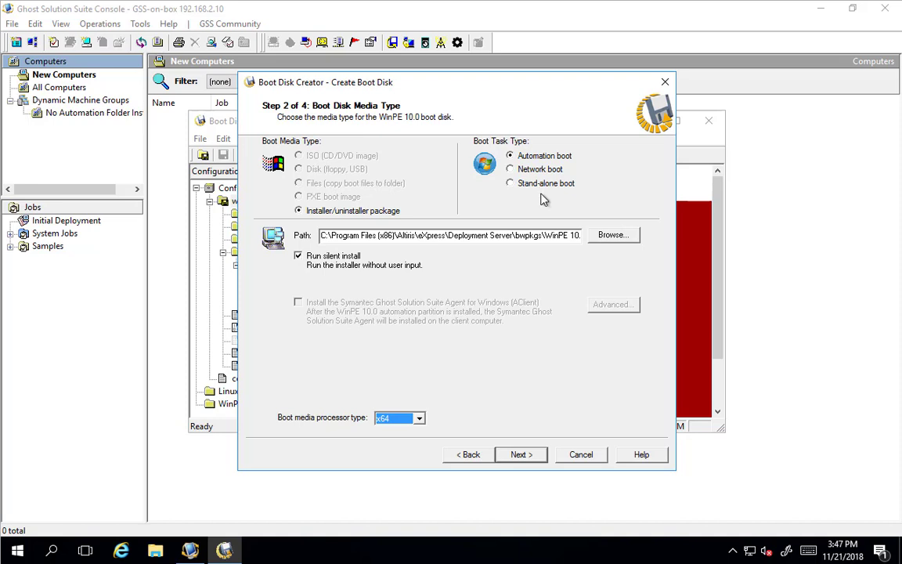
pyautogui.click(519, 455)
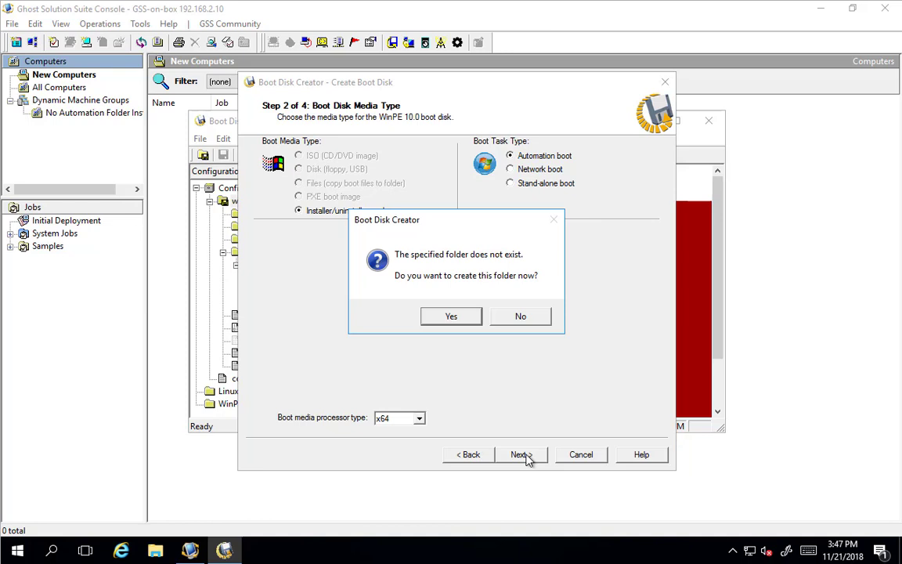
pyautogui.click(453, 317)
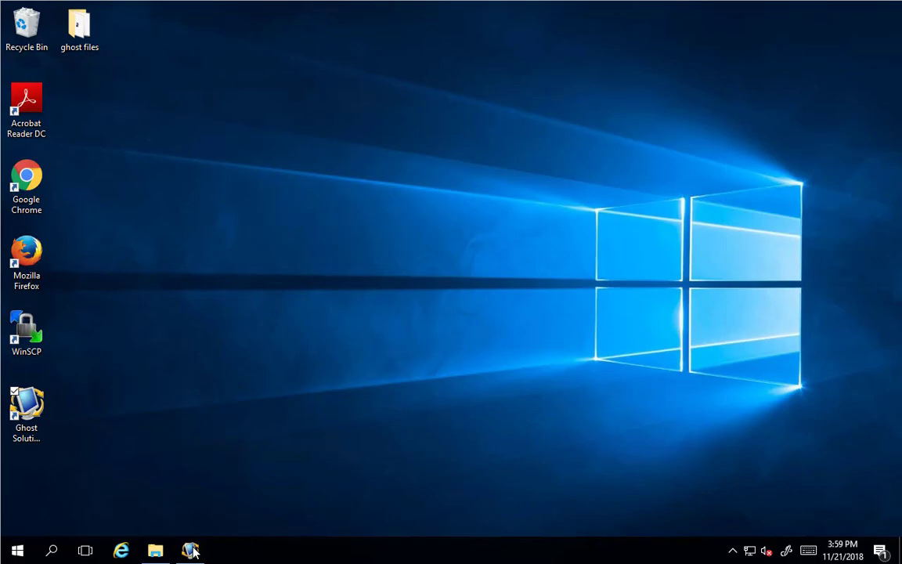
# - Check win10 automation in BWPkgs\WinPE 10.0\x64, then return to Ghost Solution Suite Console
pyautogui.click(155, 551)
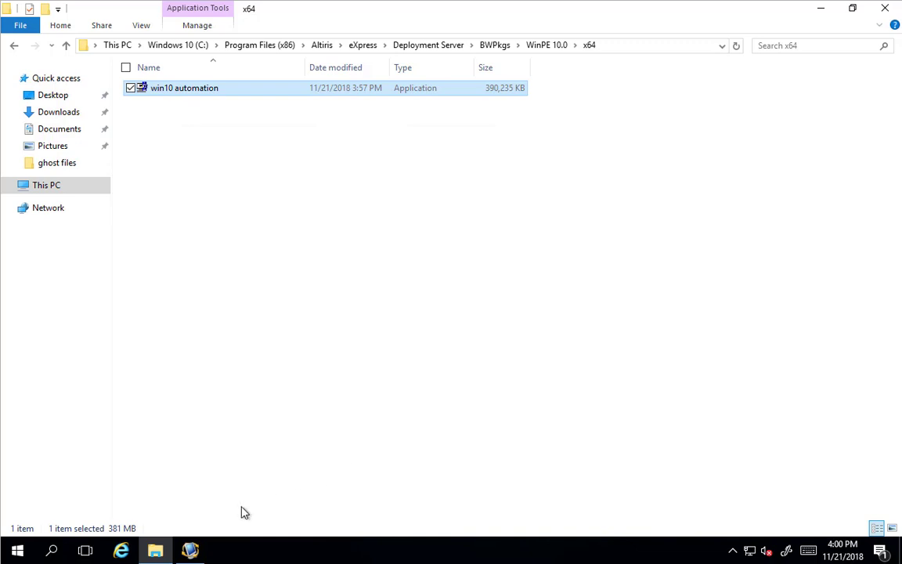
pyautogui.click(196, 551)
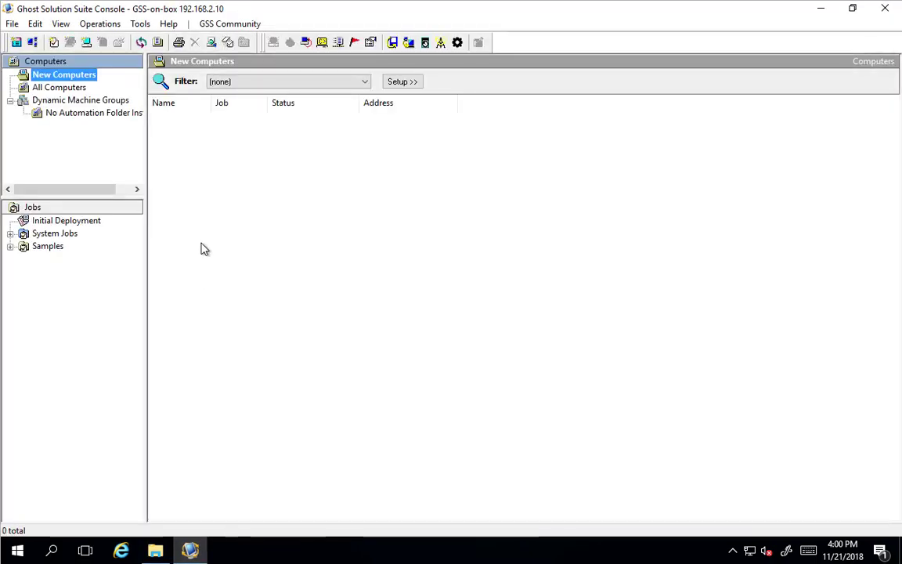
# - Select the No Automation Folder Installed group under Dynamic Machine Groups
pyautogui.rightClick(72, 102)
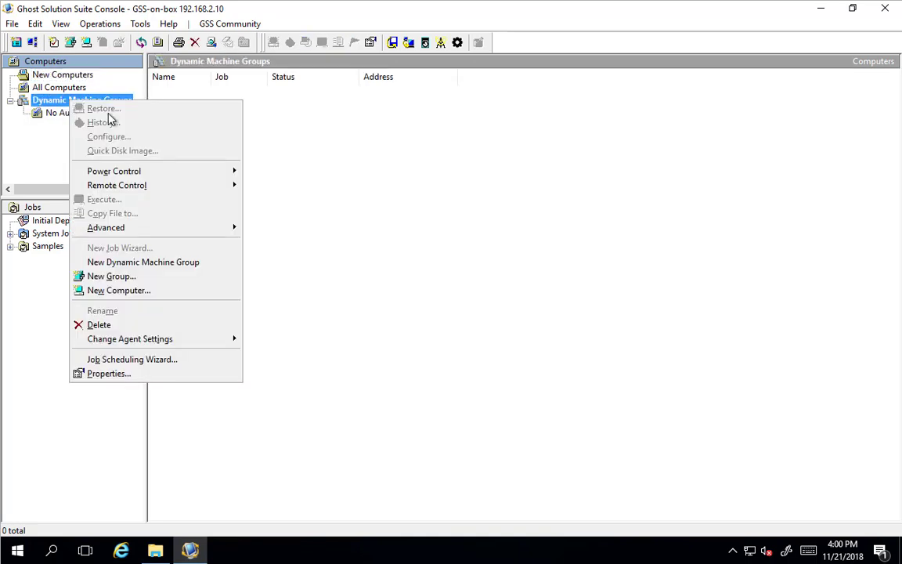
pyautogui.moveTo(176, 235)
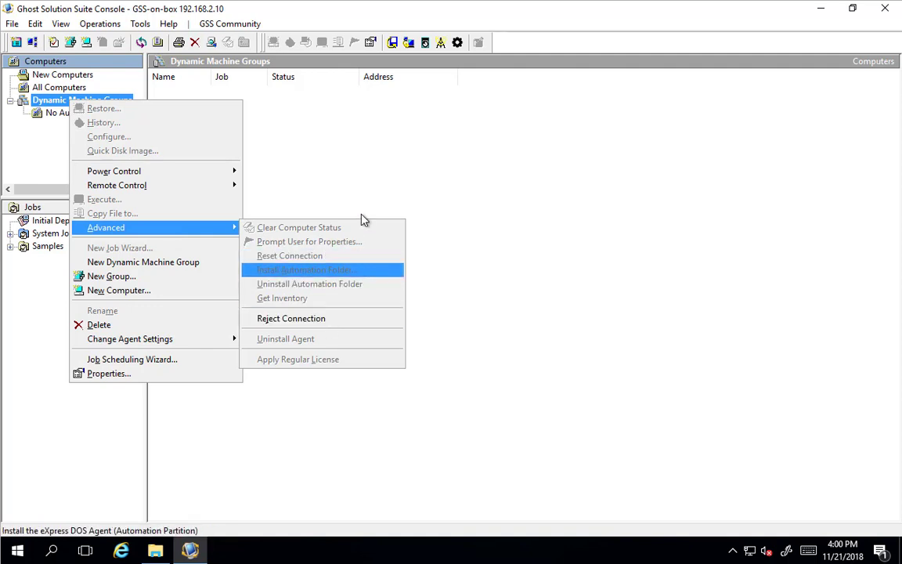
pyautogui.click(41, 116)
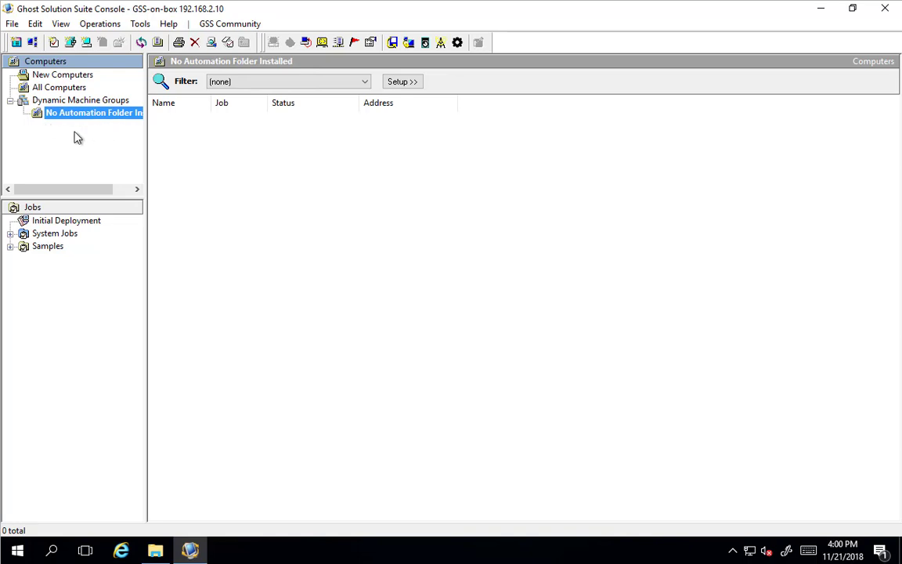
# - Try installing the automation folder on the group and dismiss the no-computers warning
pyautogui.rightClick(36, 112)
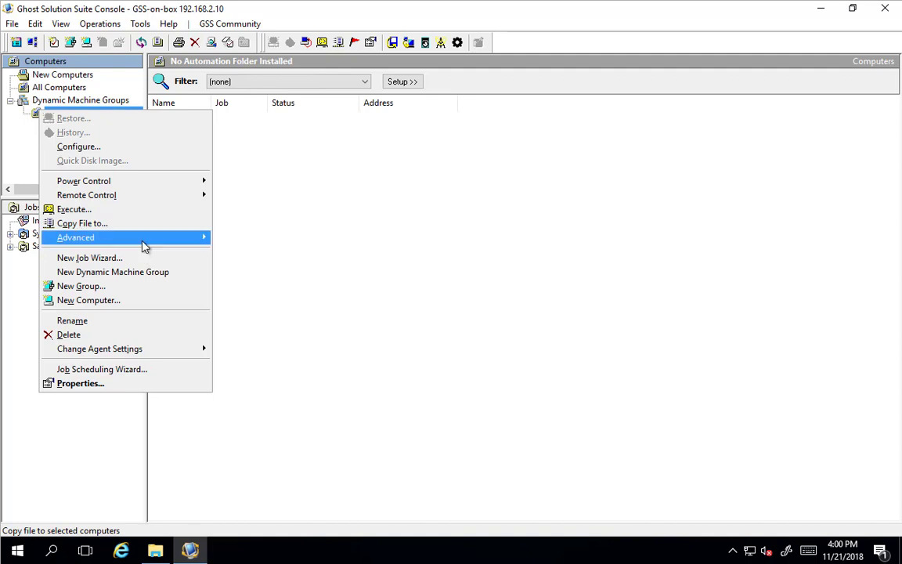
pyautogui.moveTo(145, 245)
pyautogui.click(315, 280)
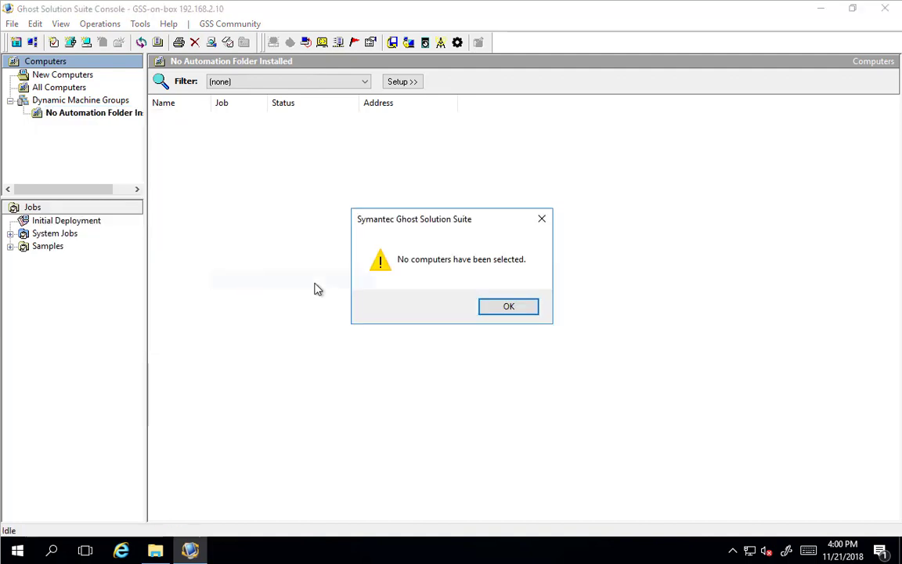
pyautogui.click(510, 308)
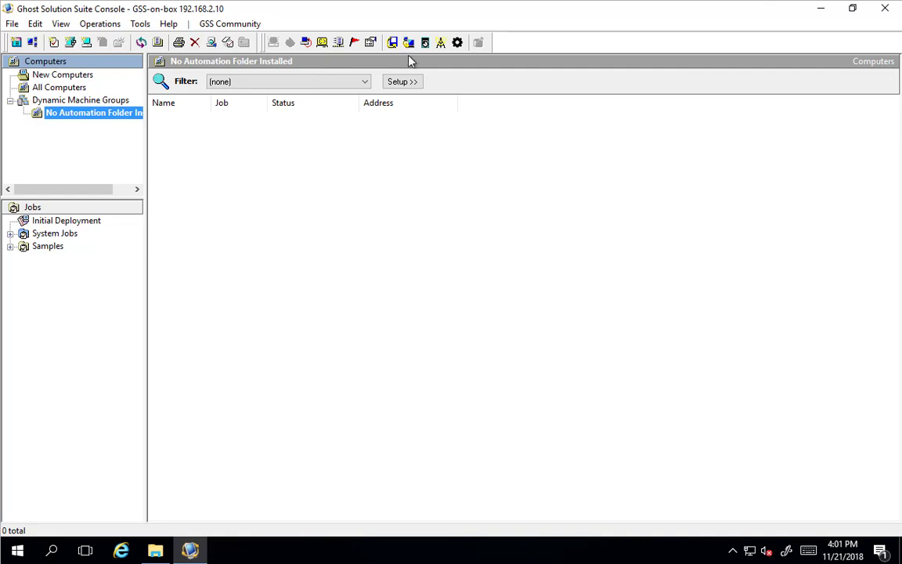
# - Launch PXE Configuration and add a new shared boot menu option named 'winpe 10 automation'
pyautogui.click(140, 25)
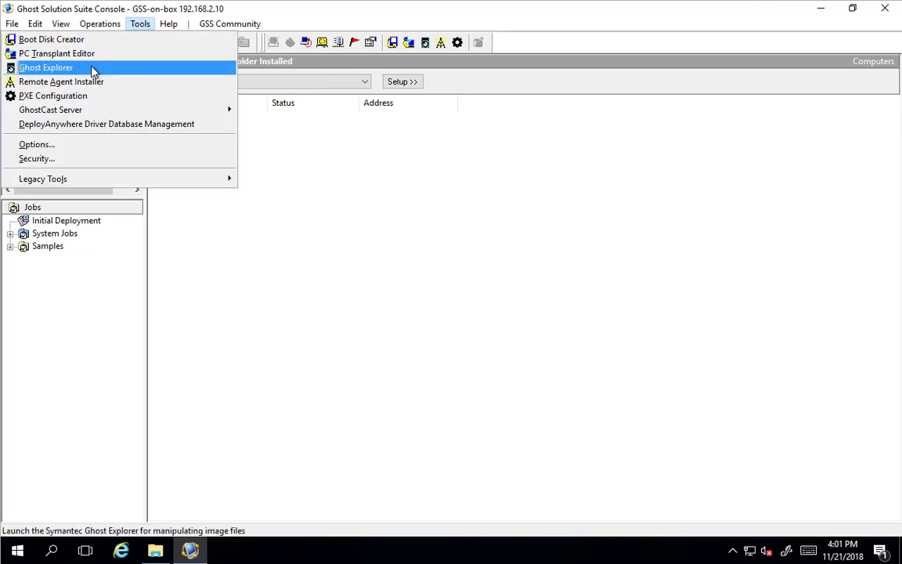
pyautogui.click(82, 96)
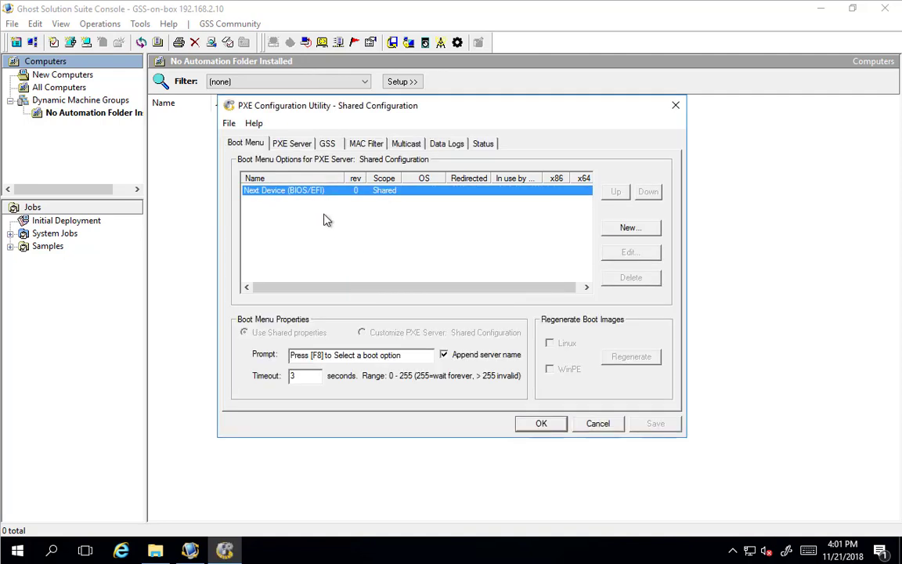
pyautogui.click(629, 228)
pyautogui.write('winpe 10 automation')
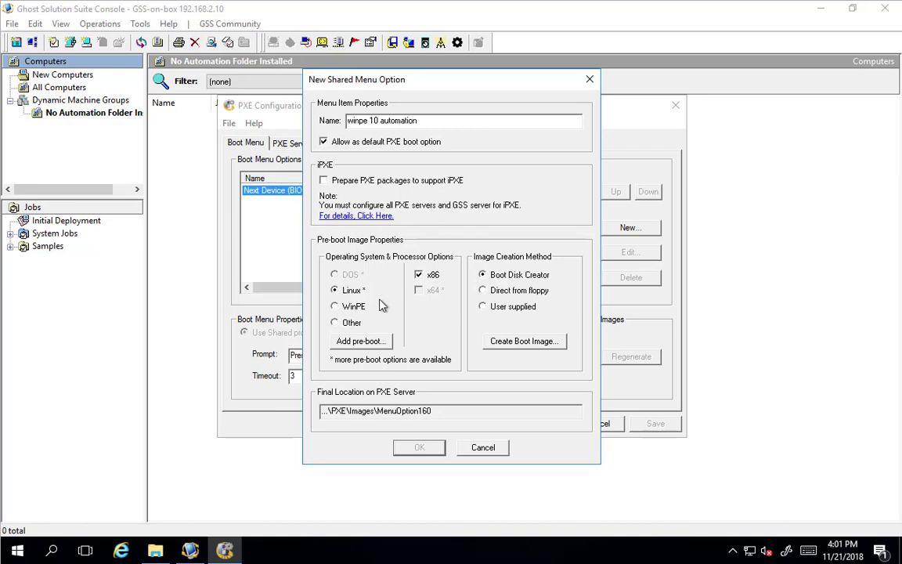
pyautogui.click(347, 309)
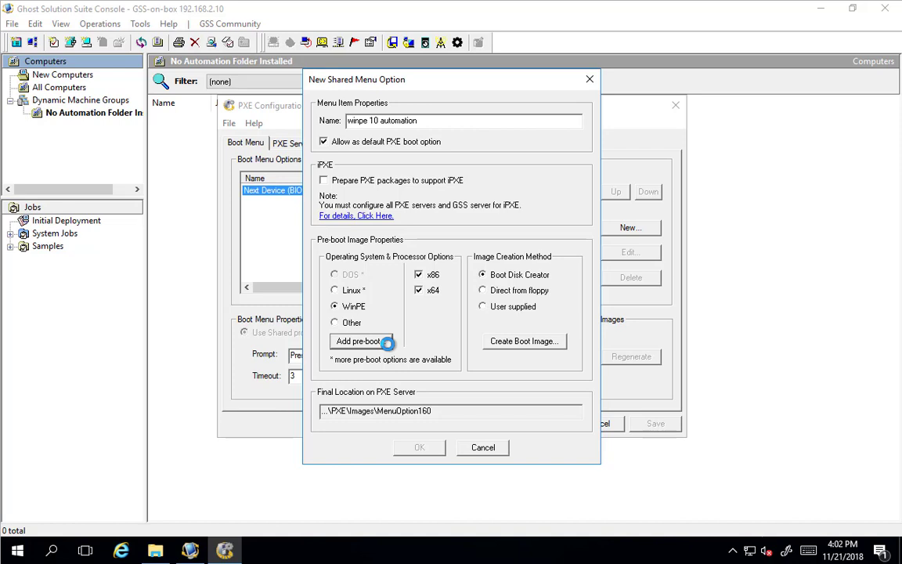
pyautogui.click(376, 342)
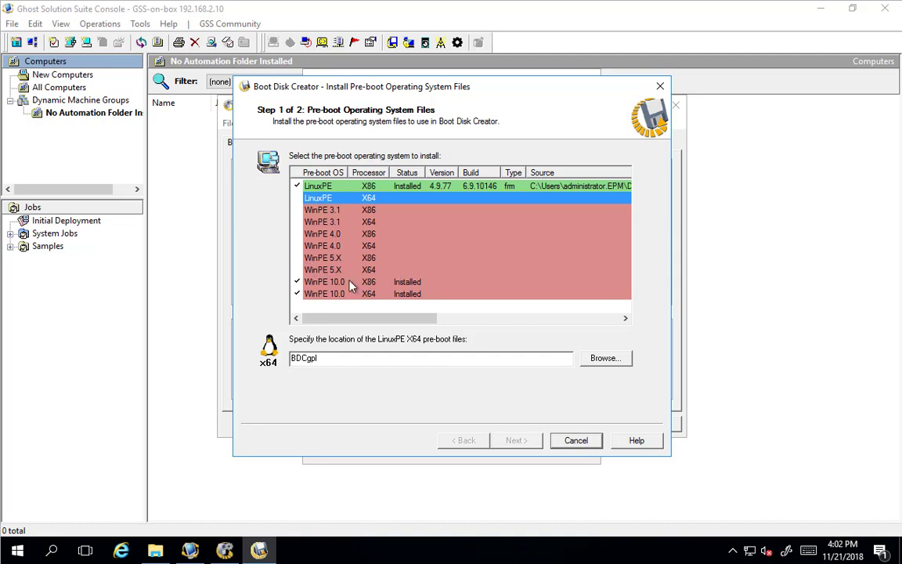
pyautogui.click(352, 285)
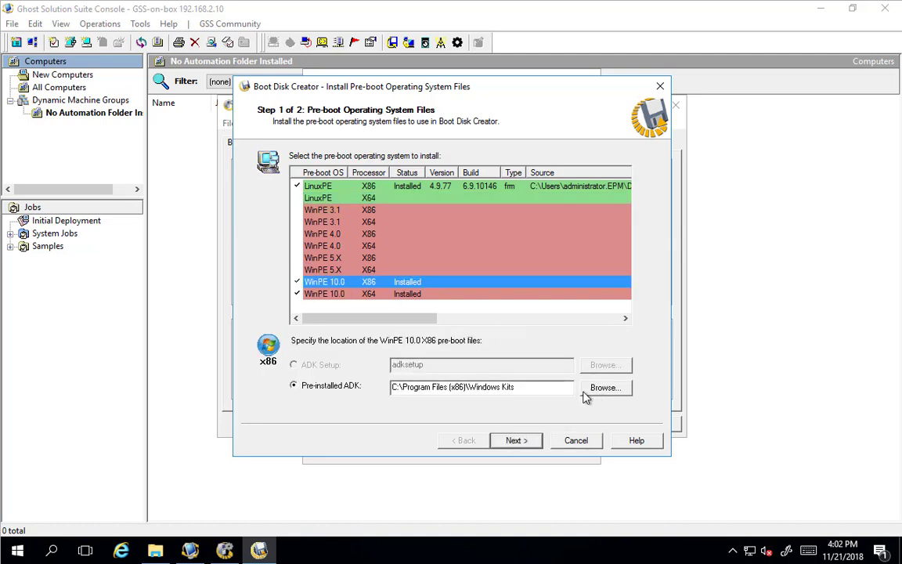
pyautogui.click(574, 441)
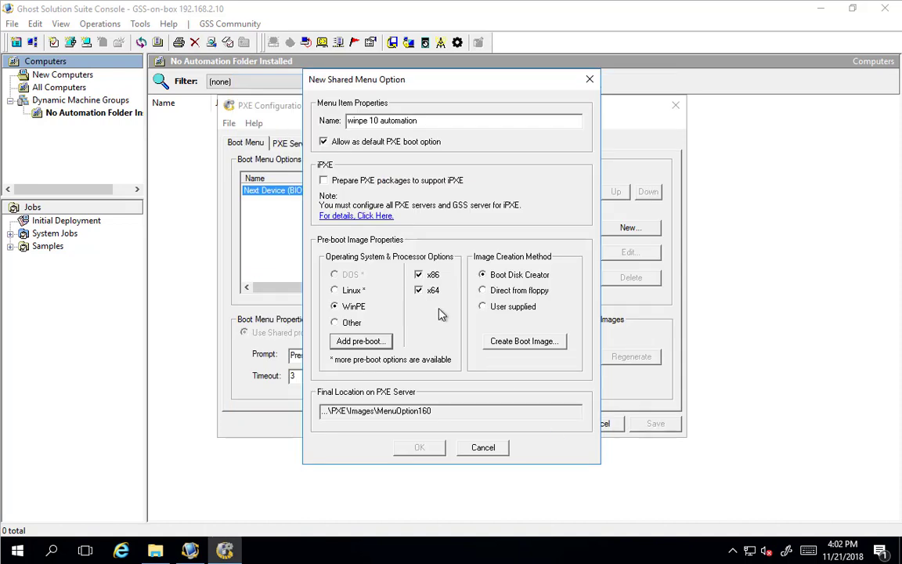
# - Start a new boot image, keeping the default name, auto-detected drivers and DHCP addressing
pyautogui.click(524, 343)
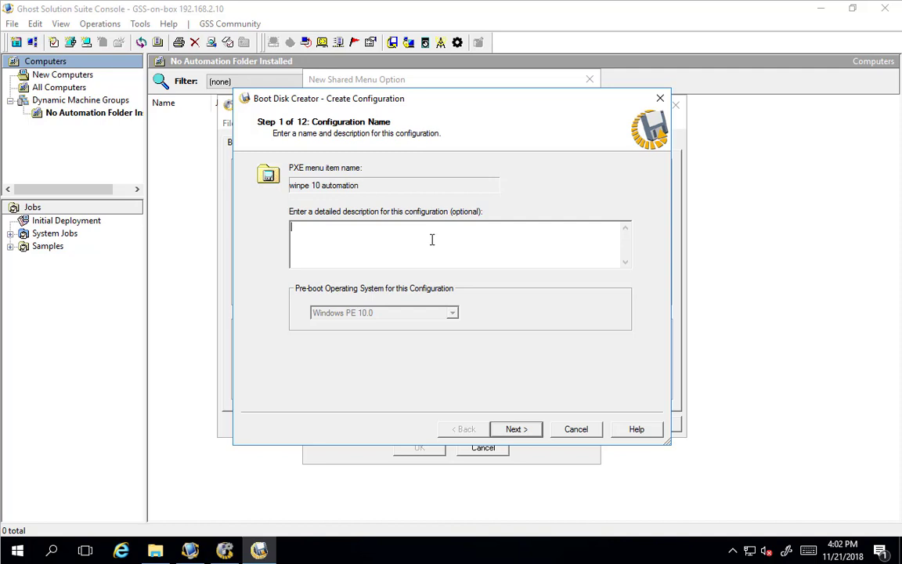
pyautogui.click(517, 429)
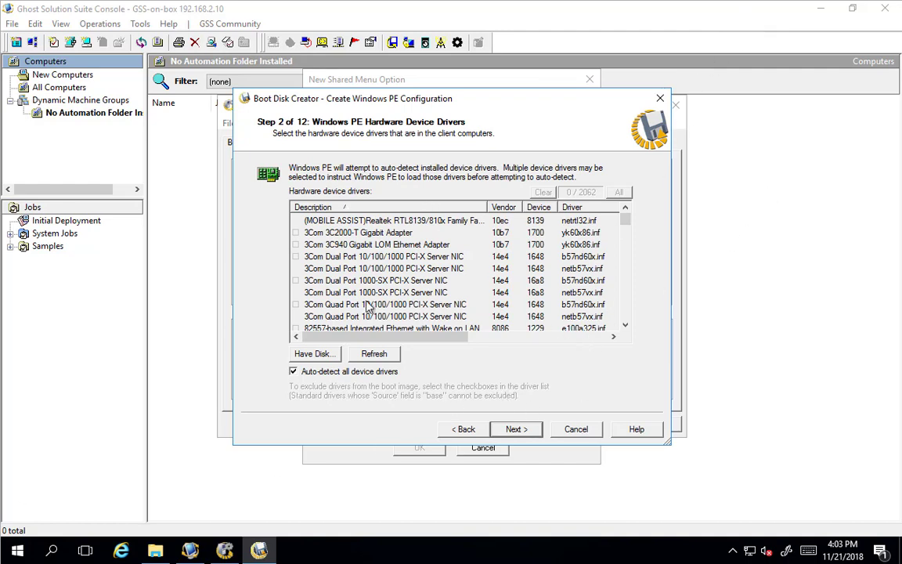
pyautogui.click(517, 430)
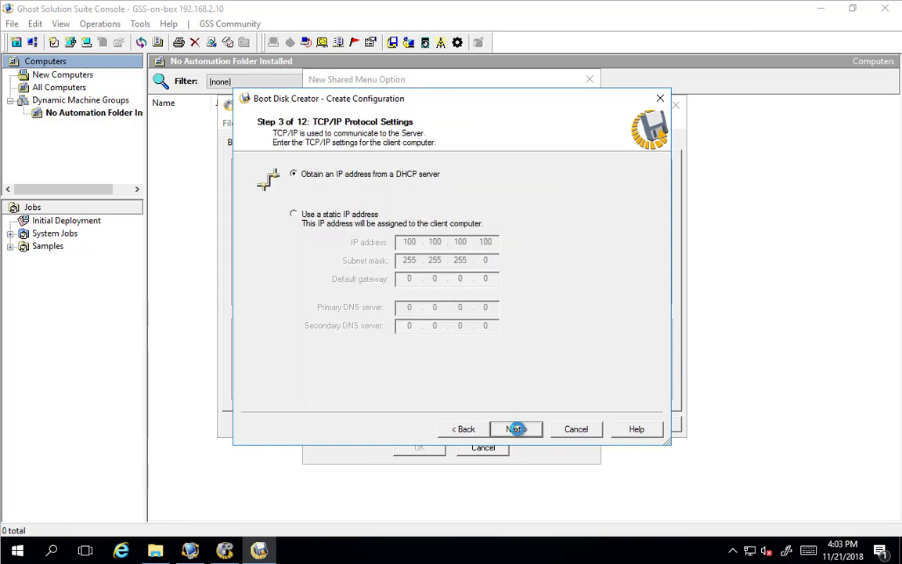
pyautogui.click(517, 430)
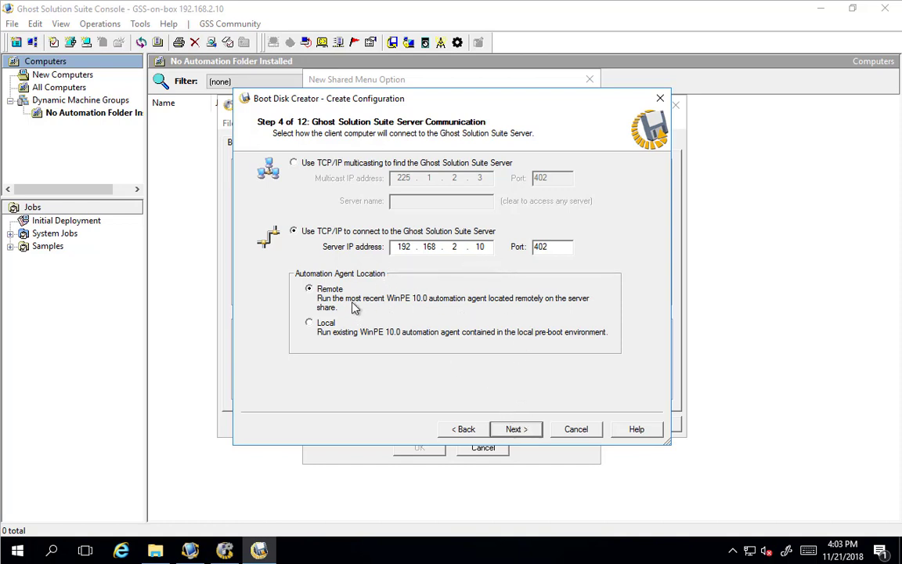
# - Keep server 192.168.2.10 port 402, then enter the administrator user name and password twice
pyautogui.click(516, 430)
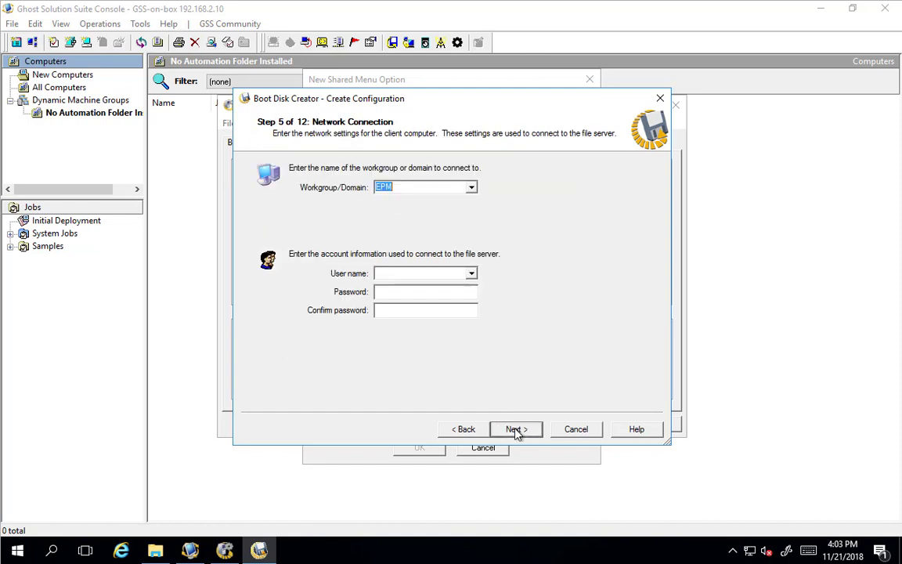
pyautogui.click(413, 272)
pyautogui.write('administrator')
pyautogui.press('Tab')
pyautogui.press('BackSpace')
pyautogui.write('**********')
pyautogui.click(420, 311)
pyautogui.write('**********')
pyautogui.click(515, 429)
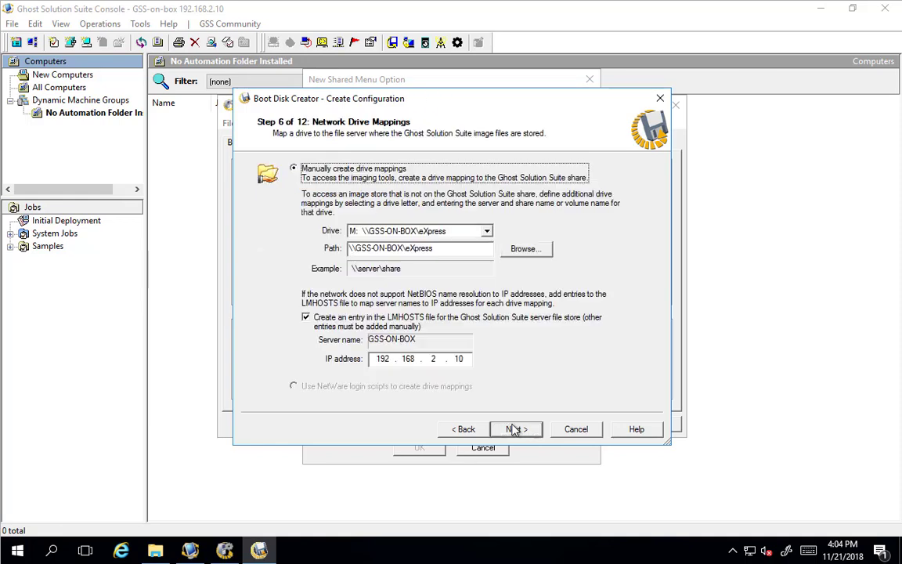
# - Keep drive M: mapped to \\GSS-ON-BOX\eXpress instead of N: and continue
pyautogui.click(487, 232)
pyautogui.click(423, 252)
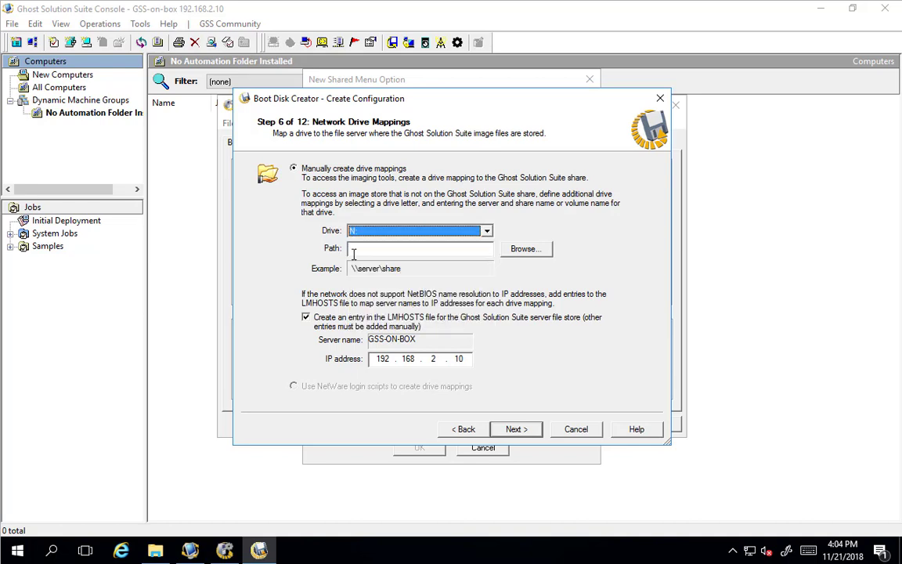
pyautogui.click(353, 253)
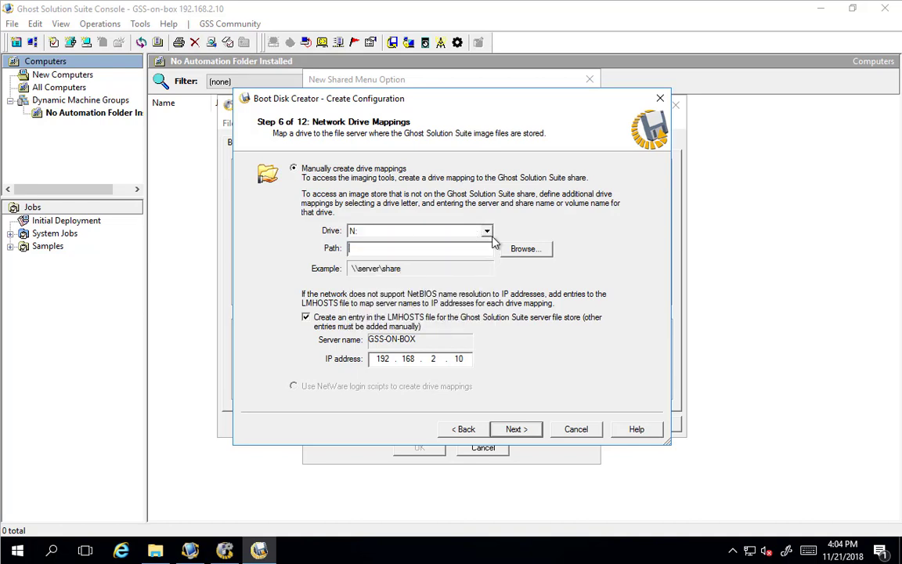
pyautogui.click(487, 232)
pyautogui.click(423, 244)
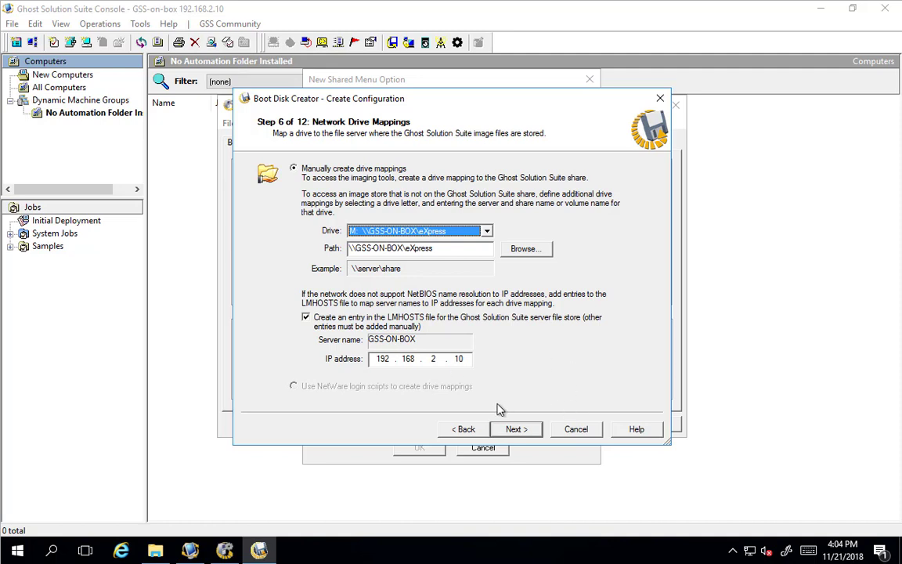
pyautogui.click(516, 430)
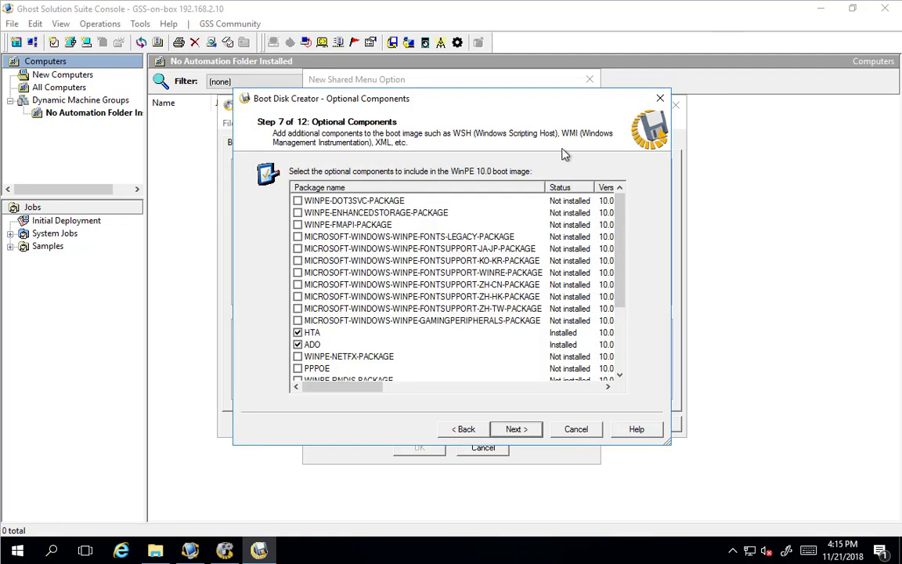
# - Add WINPE-ENHANCEDSTORAGE-PACKAGE to the optional components and scroll through the Configuration Summary
pyautogui.click(297, 213)
pyautogui.scroll(-3, 625, 245)
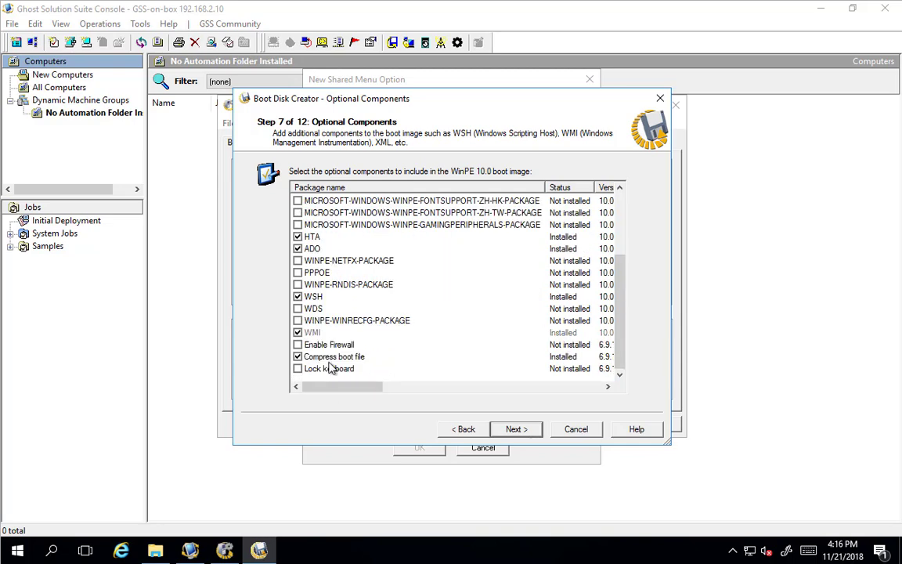
pyautogui.click(516, 429)
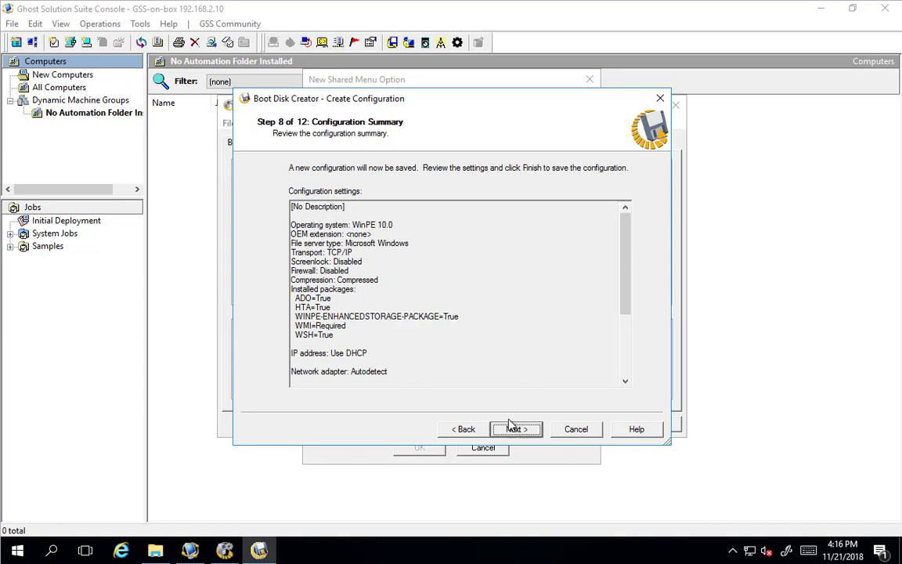
pyautogui.scroll(-3, 483, 316)
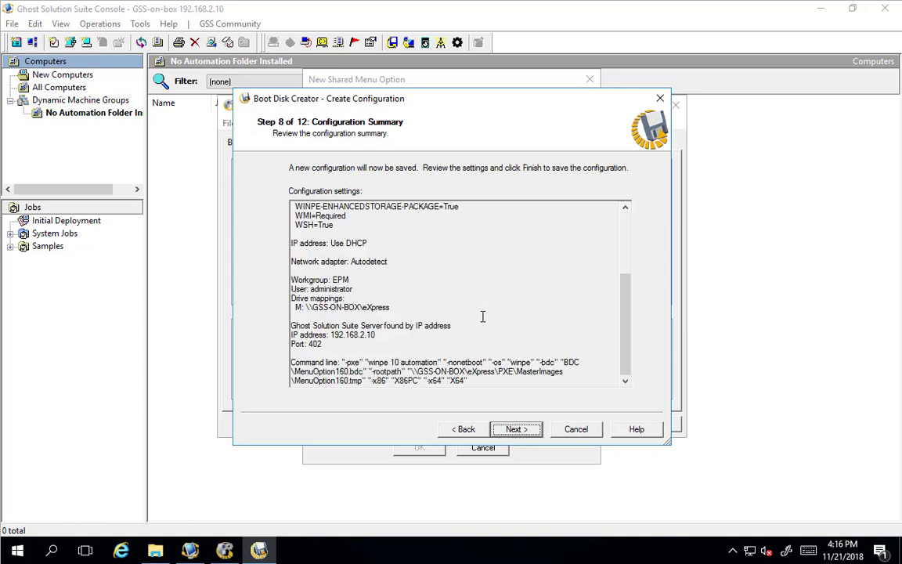
# - Verify lmhosts maps 192.168.2.10 to GSS-ON-BOX, then create the x86/x64 WinPE 10.0 boot image
pyautogui.click(523, 430)
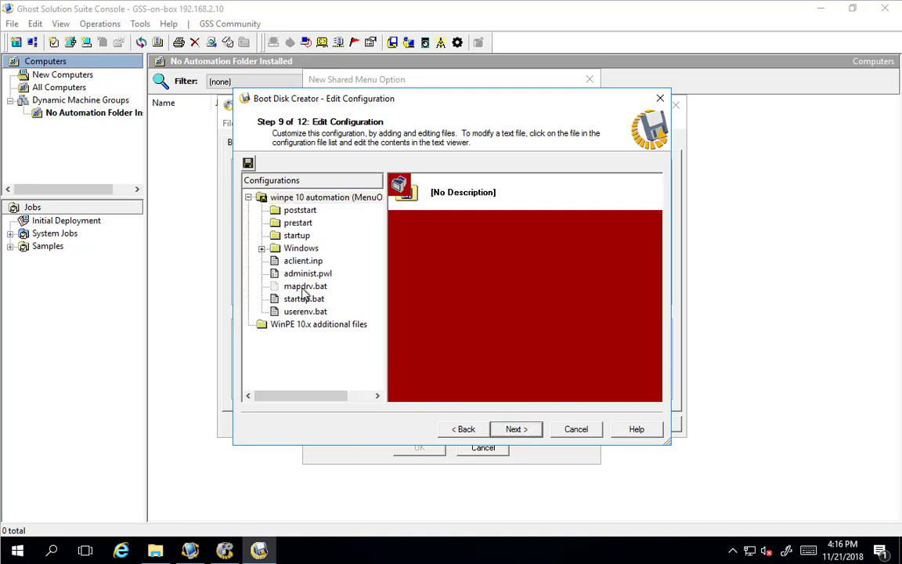
pyautogui.click(275, 261)
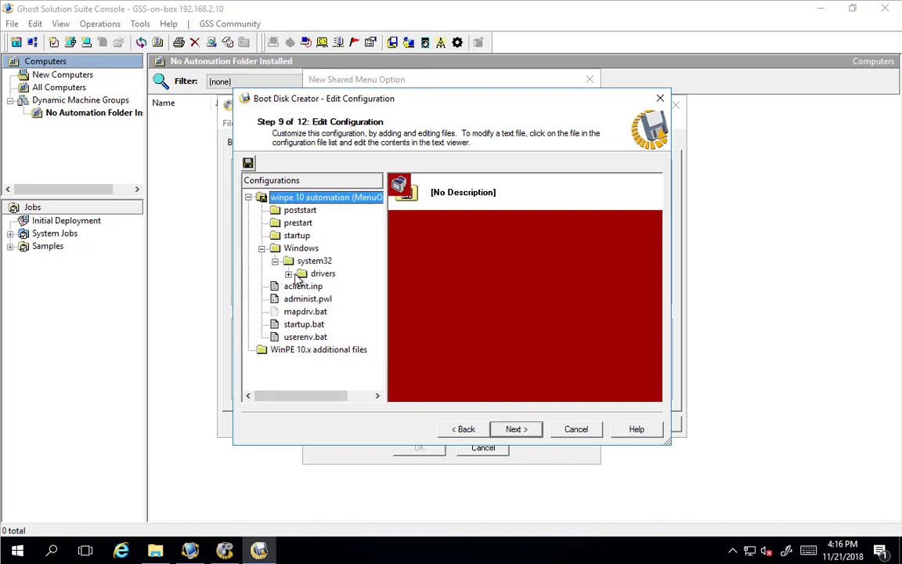
pyautogui.click(288, 273)
pyautogui.click(302, 287)
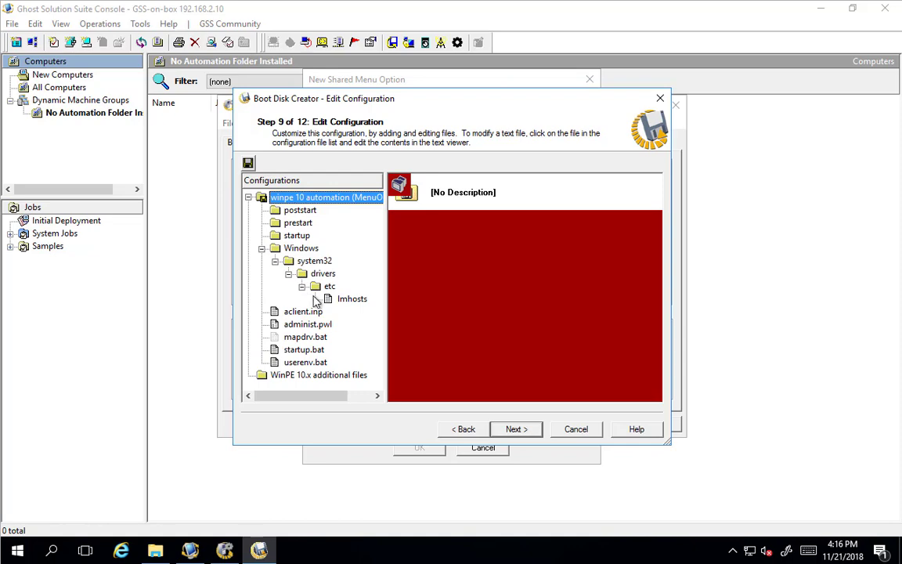
pyautogui.click(348, 299)
pyautogui.scroll(-15, 452, 310)
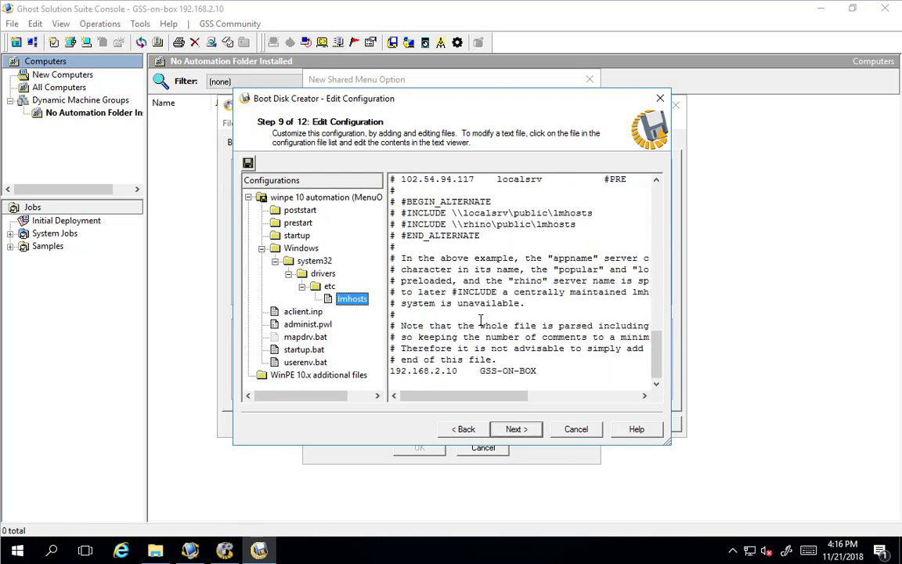
pyautogui.click(564, 370)
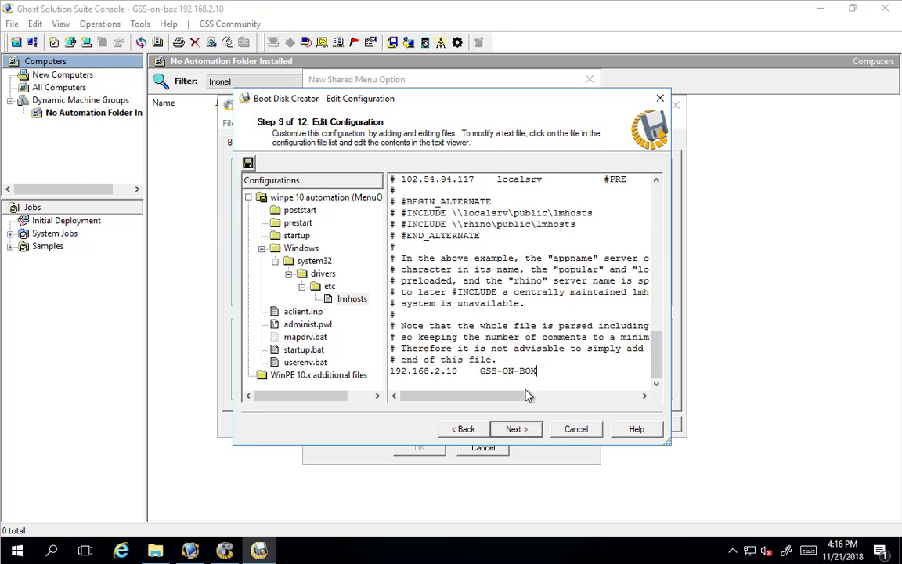
pyautogui.click(519, 431)
pyautogui.click(519, 430)
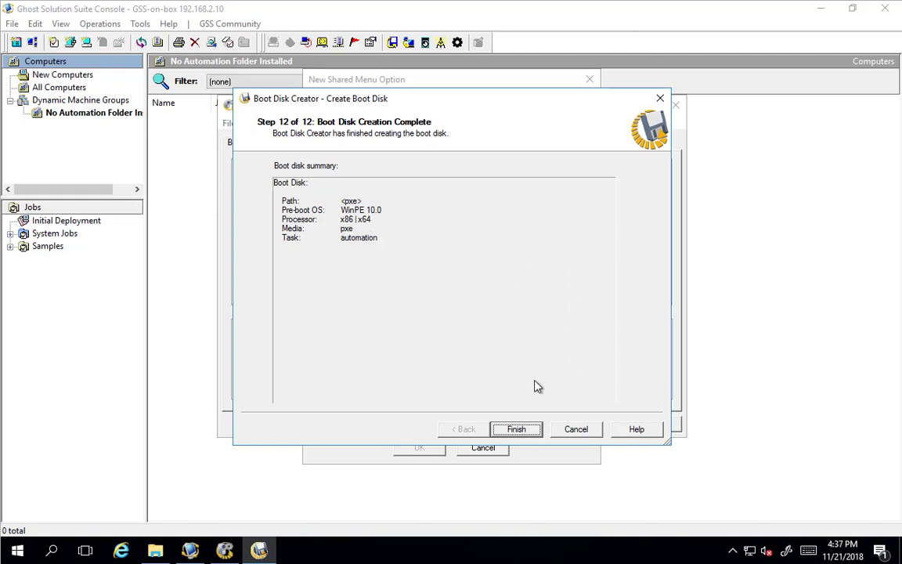
# - Finish Boot Disk Creator and save 'winpe 10 automation' as a shared x86/x64 WinPE menu option
pyautogui.click(521, 433)
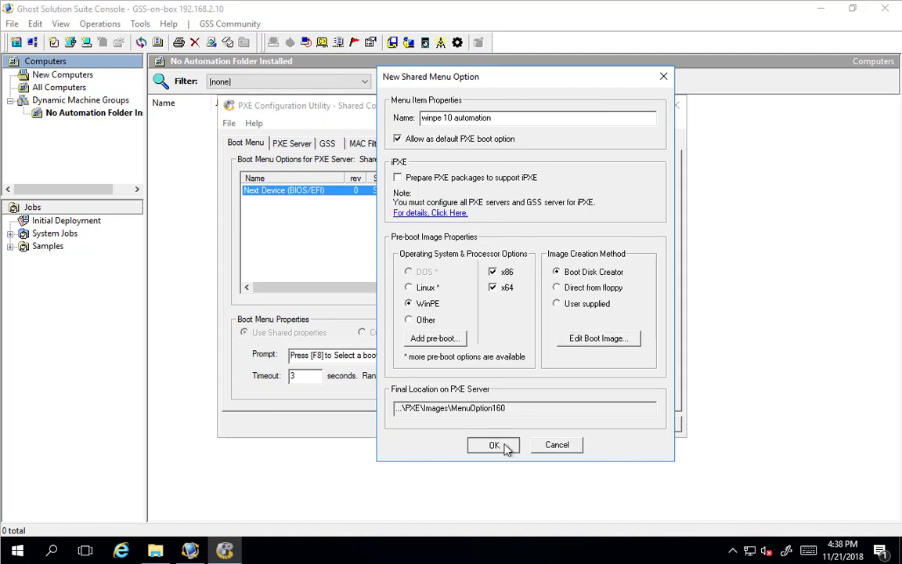
pyautogui.click(505, 447)
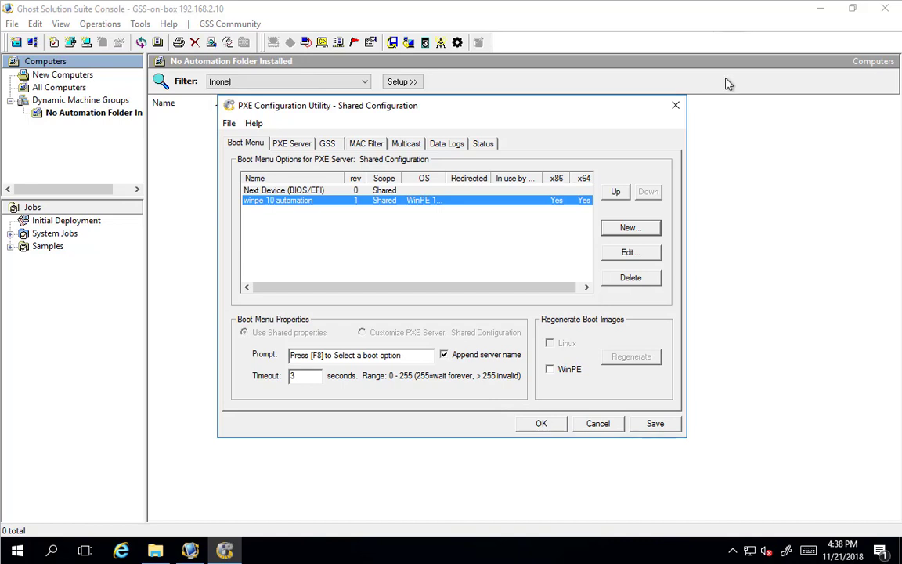
# - Save the boot menu to the GSS-on-box server from the Status page
pyautogui.click(483, 144)
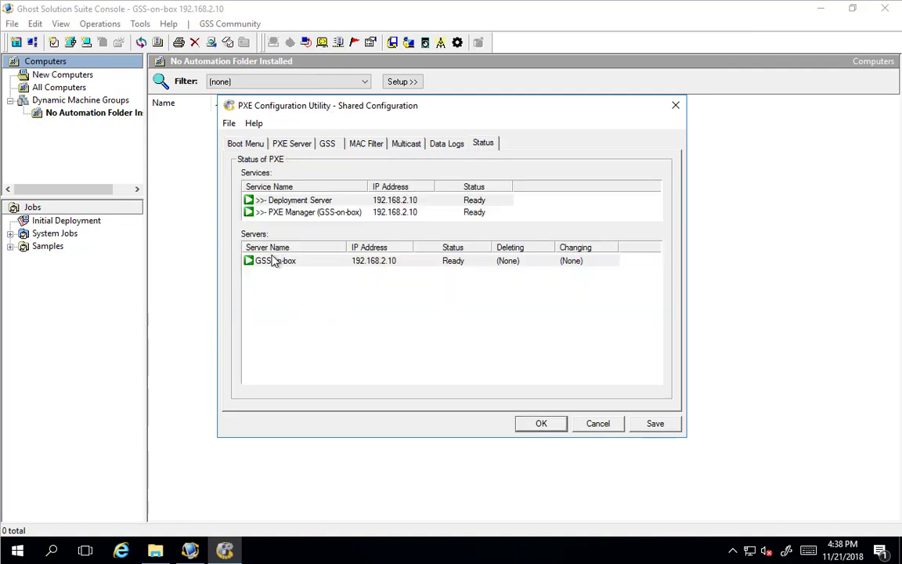
pyautogui.click(275, 261)
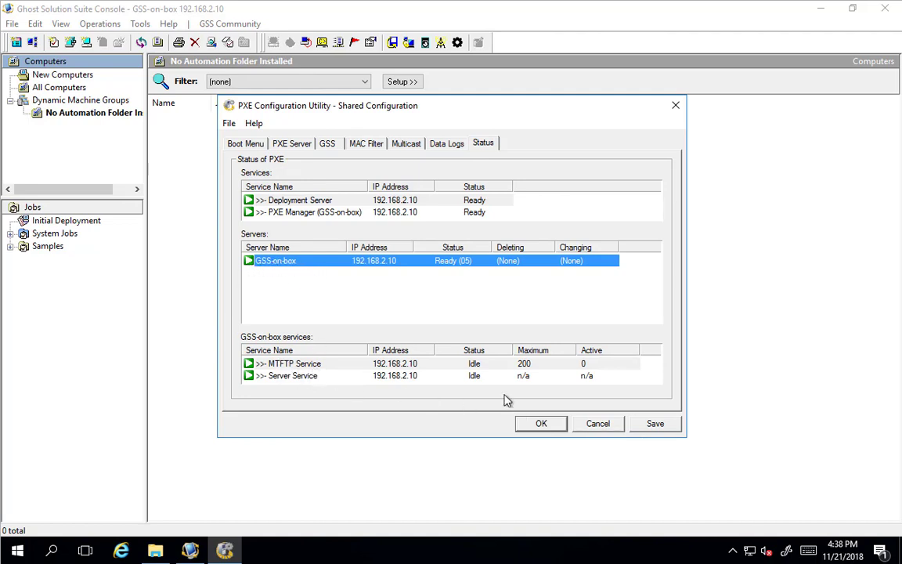
pyautogui.click(650, 425)
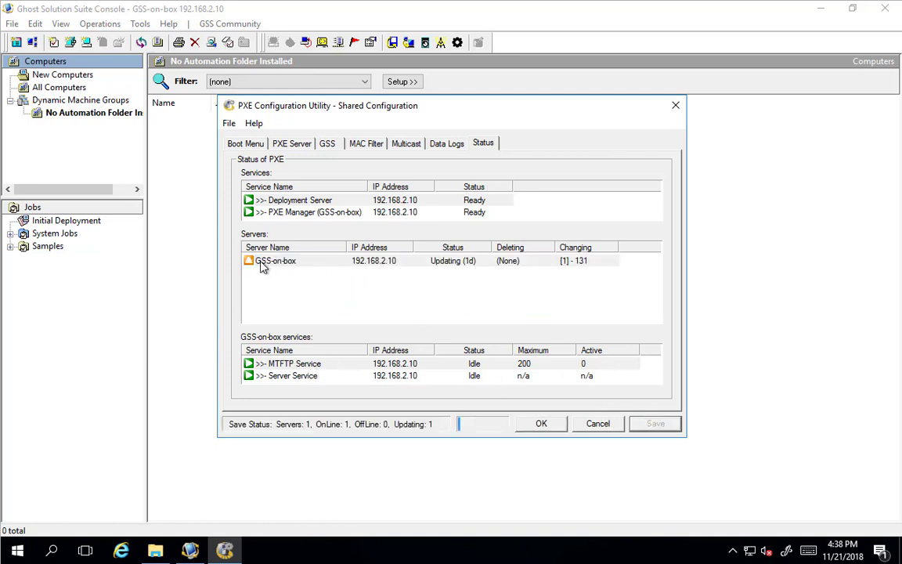